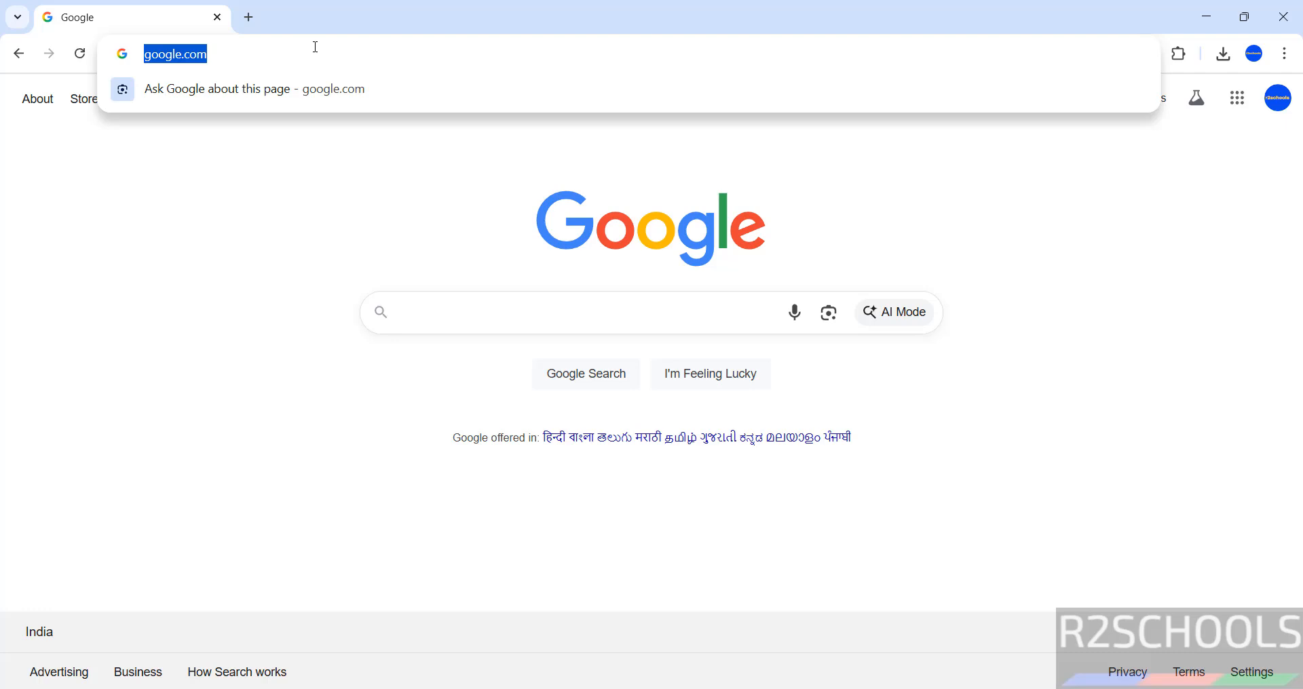
Go to linuxmint.com in Chrome's address bar.
text(linuxmint.com)
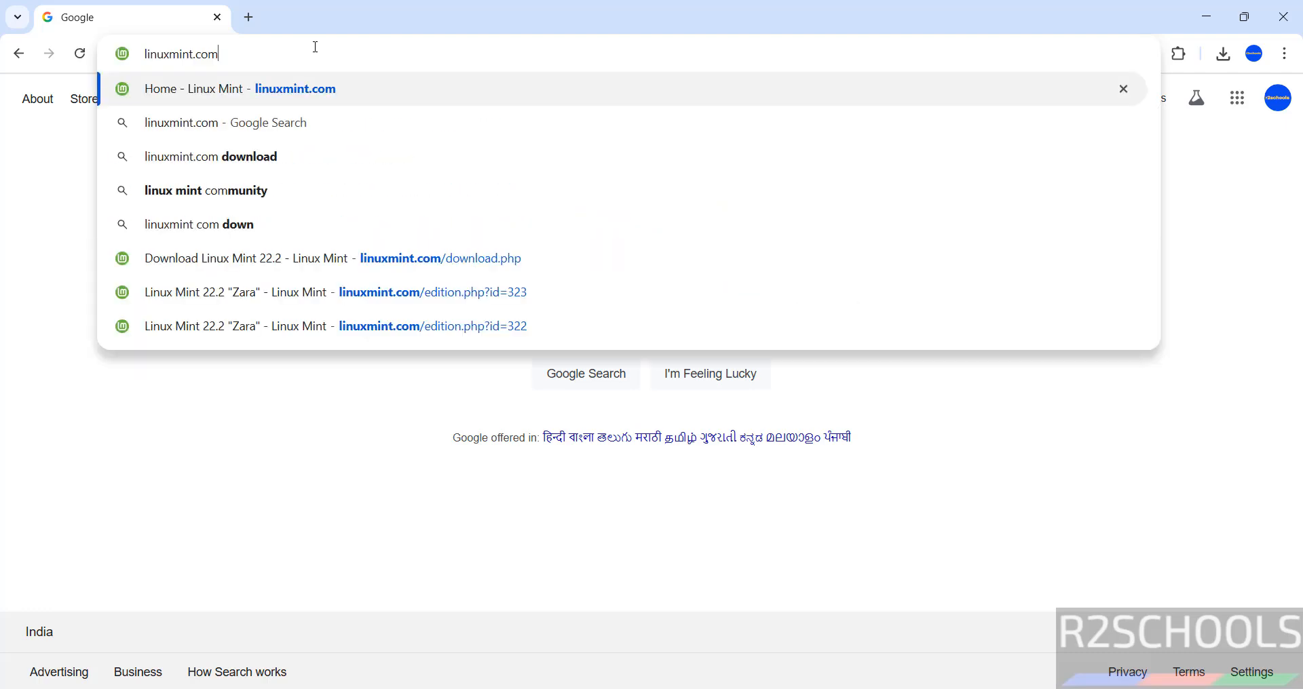
key(Return)
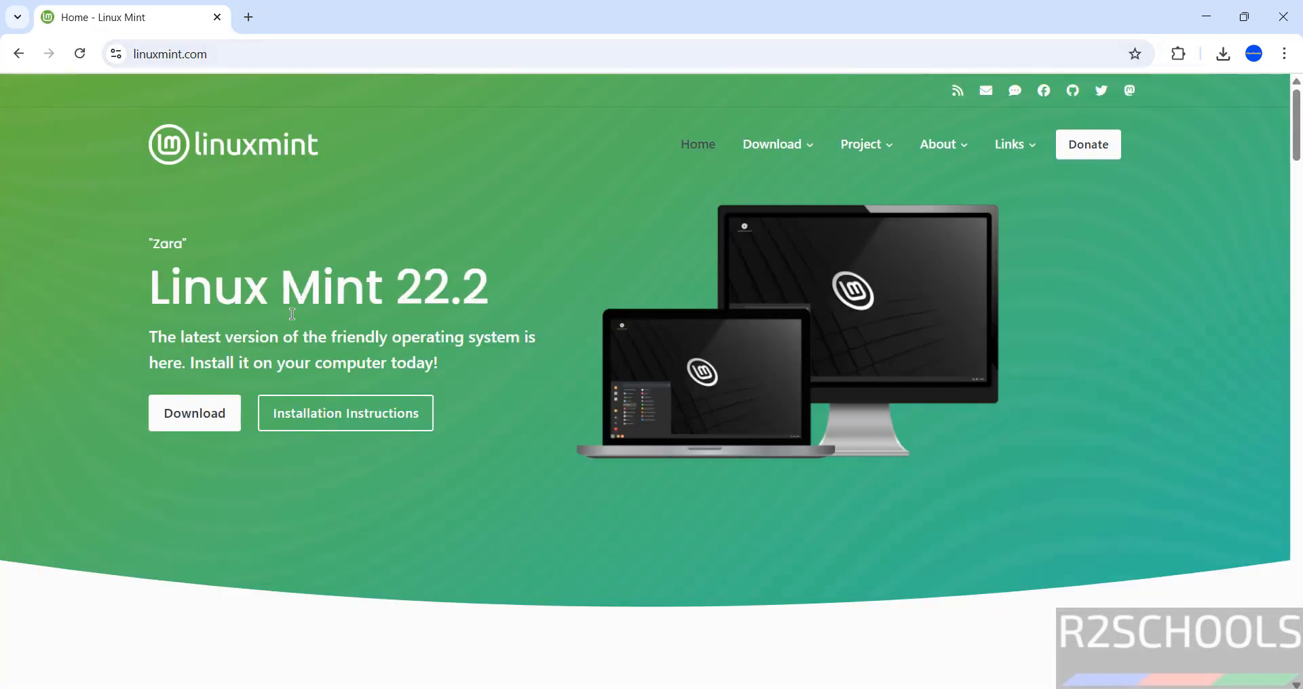
Open the Linux Mint 22.2 download page and choose the MATE Edition.
click(163, 420)
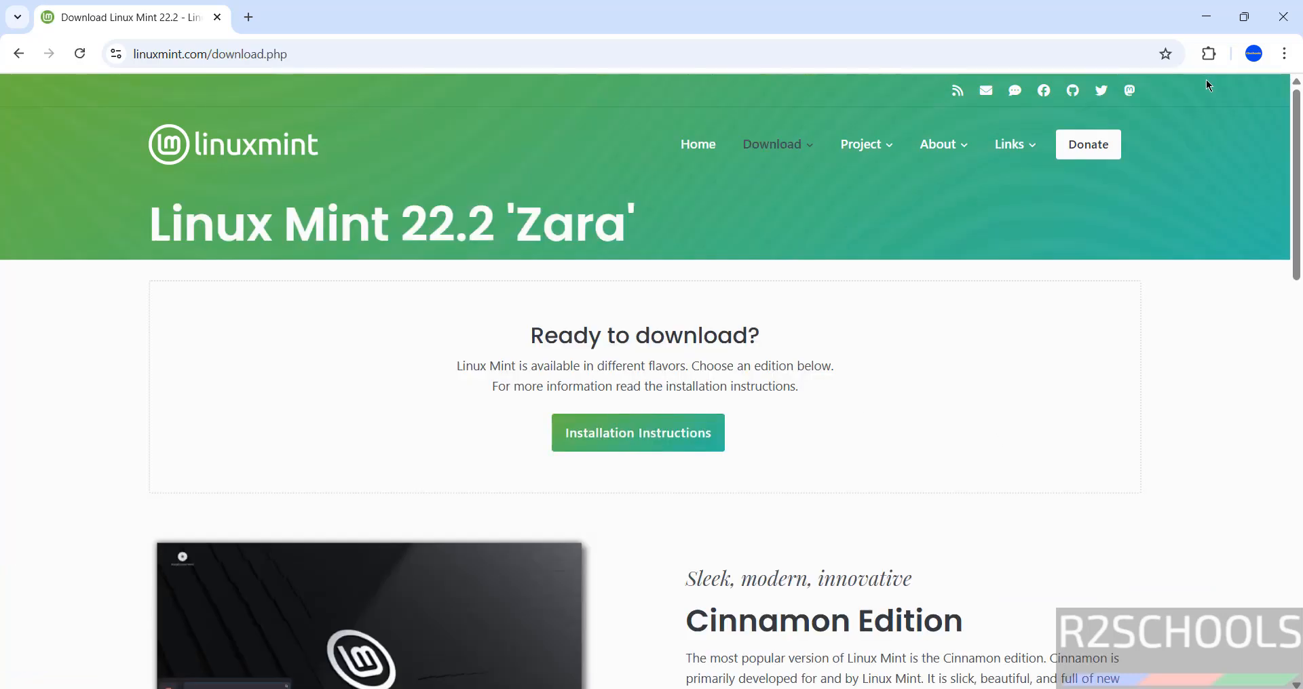
drag(1296, 185, 1219, 491)
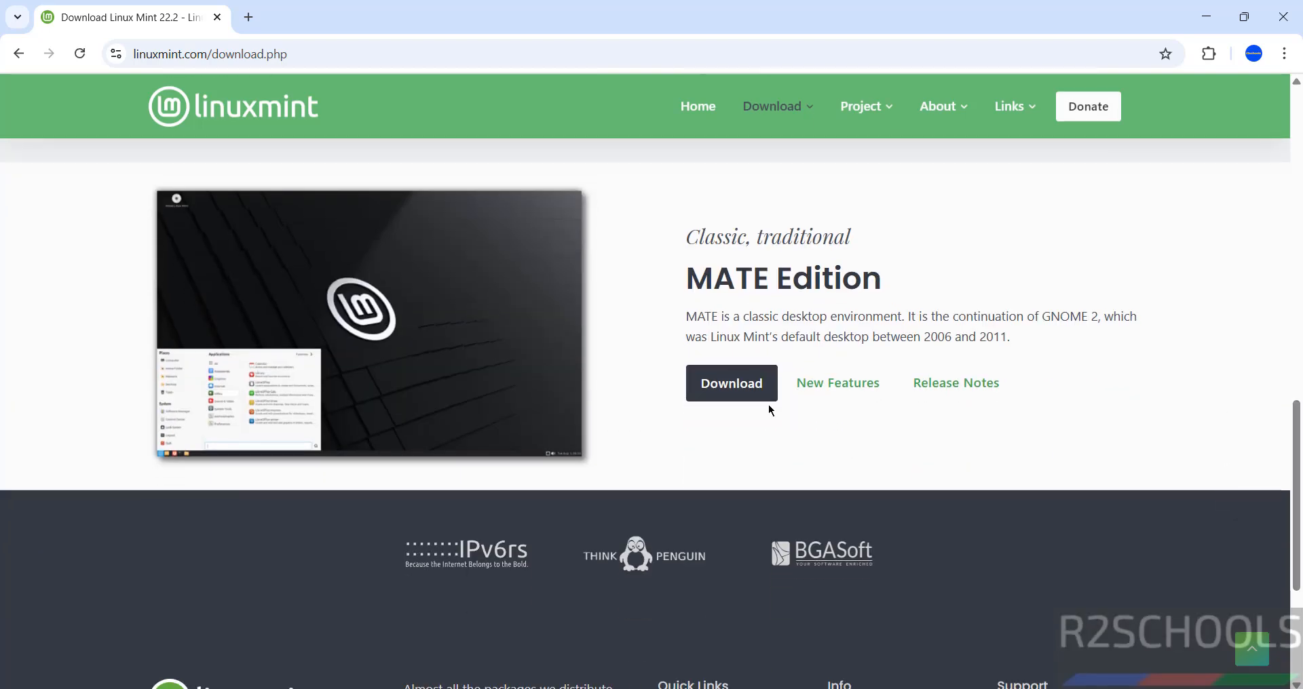
click(726, 388)
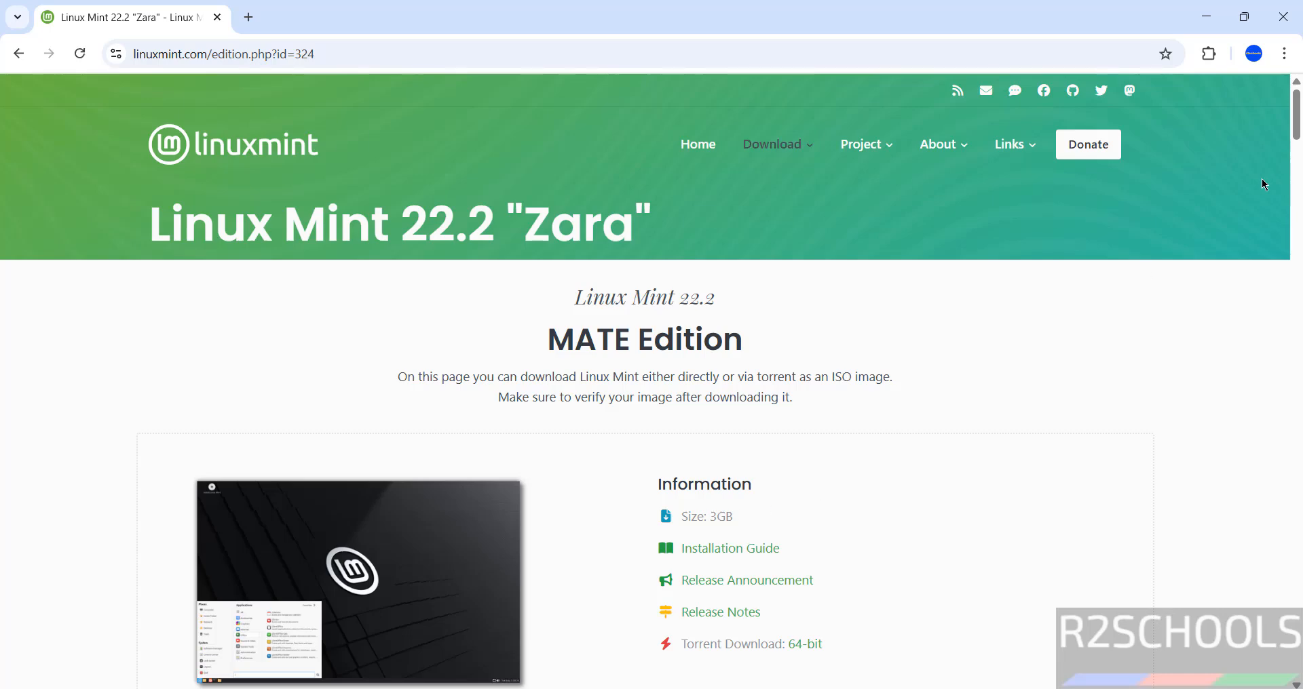
Download the 64-bit MATE ISO from the Linux Mint mirror and show Chrome's download history.
drag(1296, 116, 1296, 194)
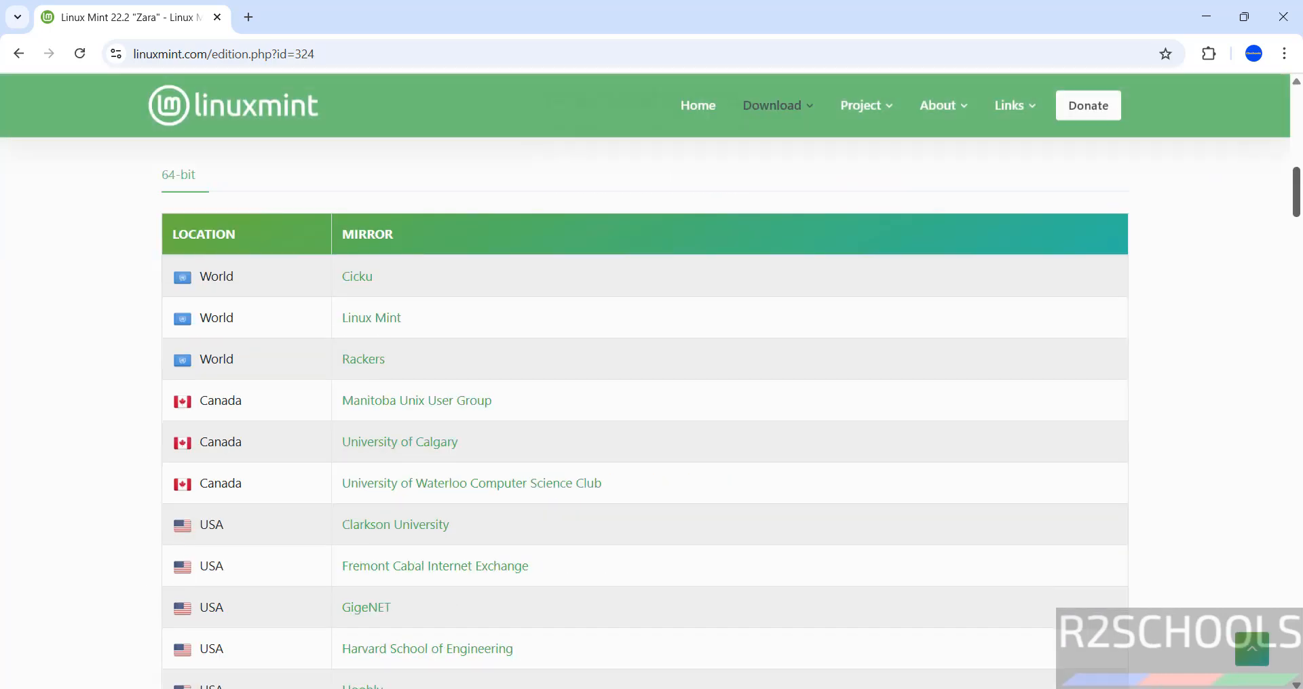
scroll(1296, 193, up, 8)
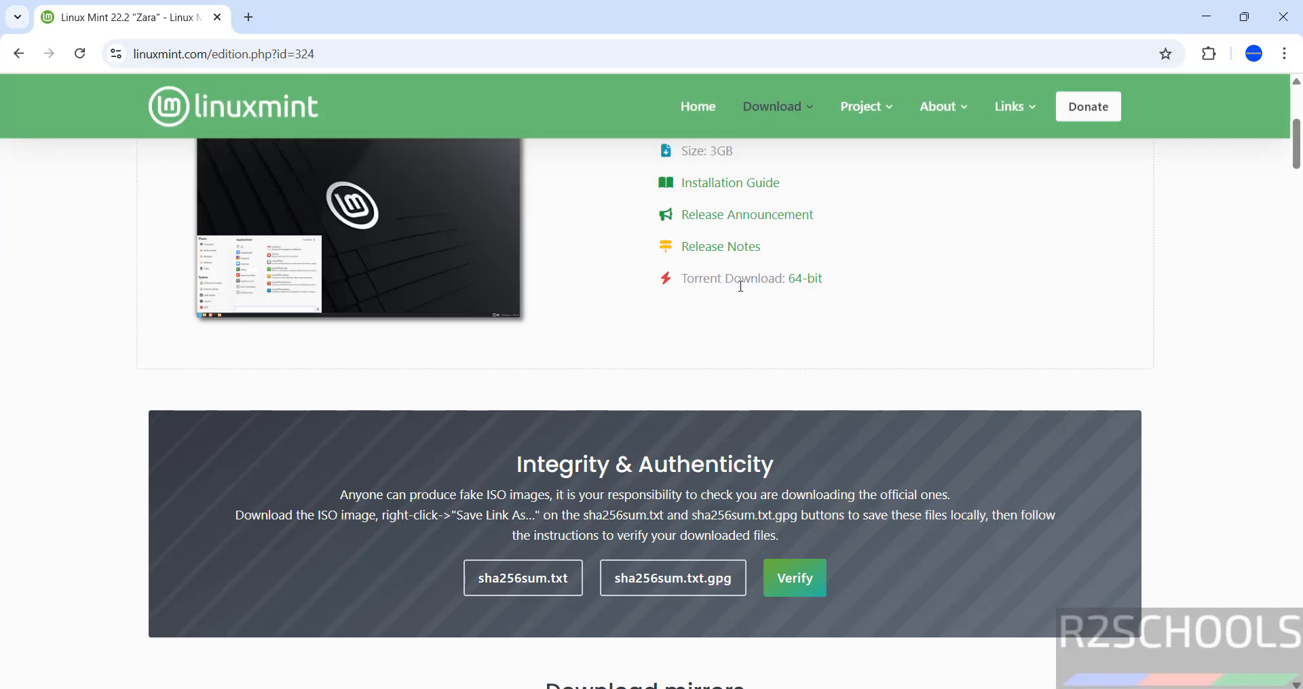
scroll(363, 197, down, 8)
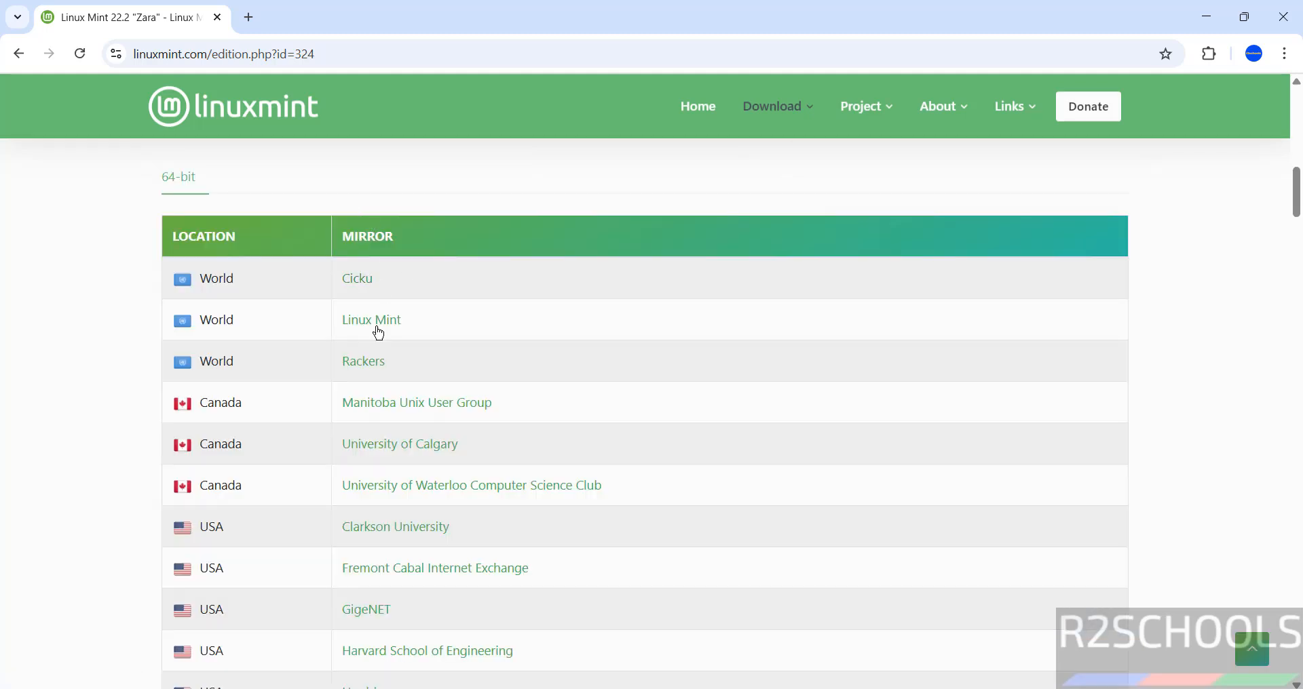
click(388, 323)
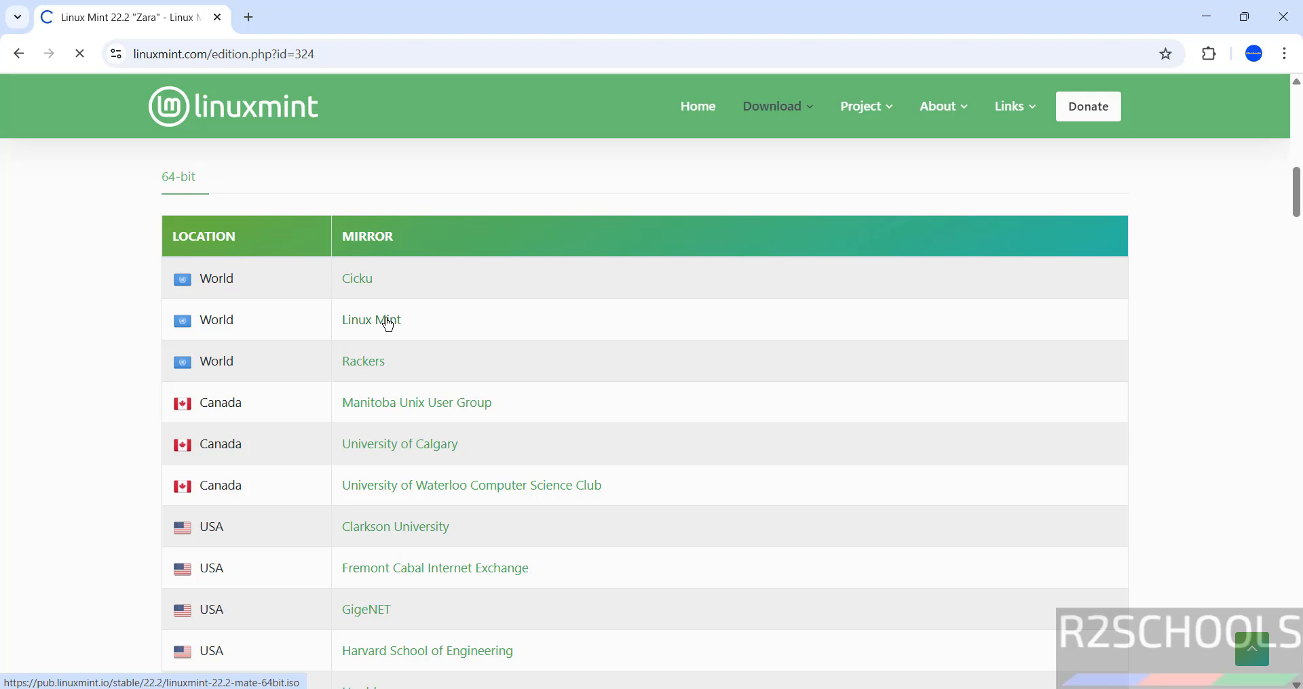
key(ctrl+j)
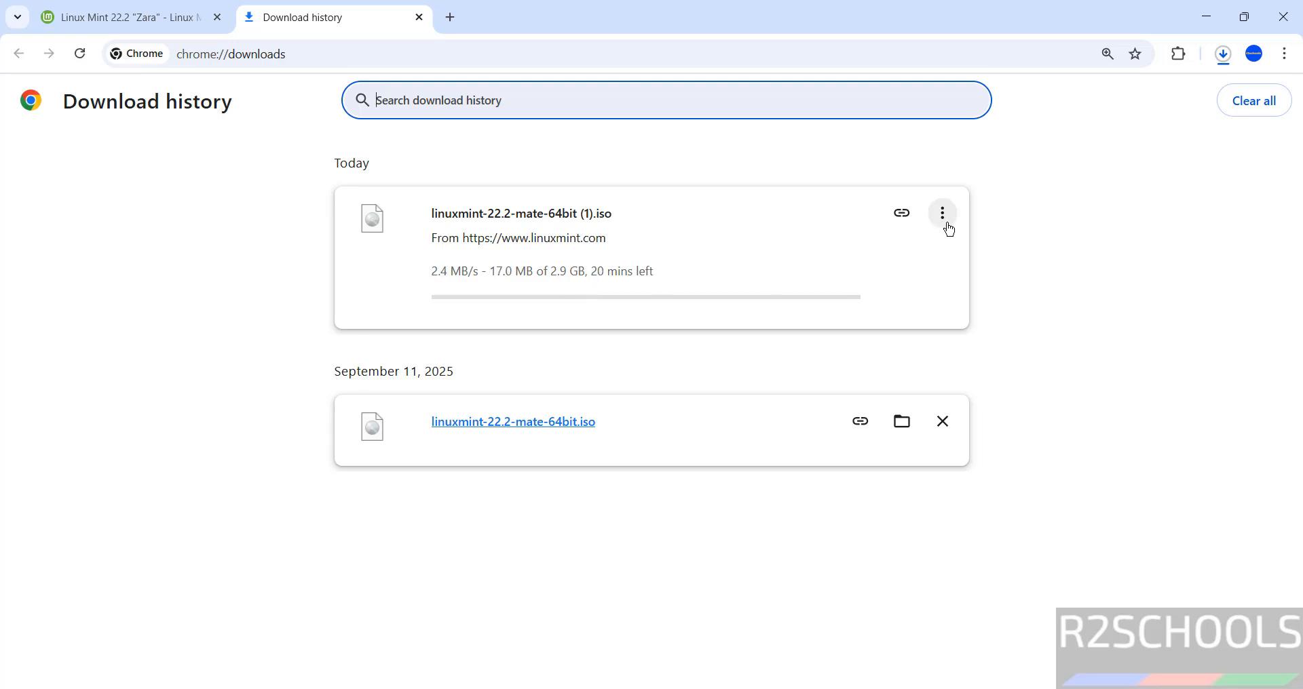
Cancel the duplicate linuxmint-22.2-mate-64bit (1).iso download and remove it from the history.
click(943, 224)
click(896, 260)
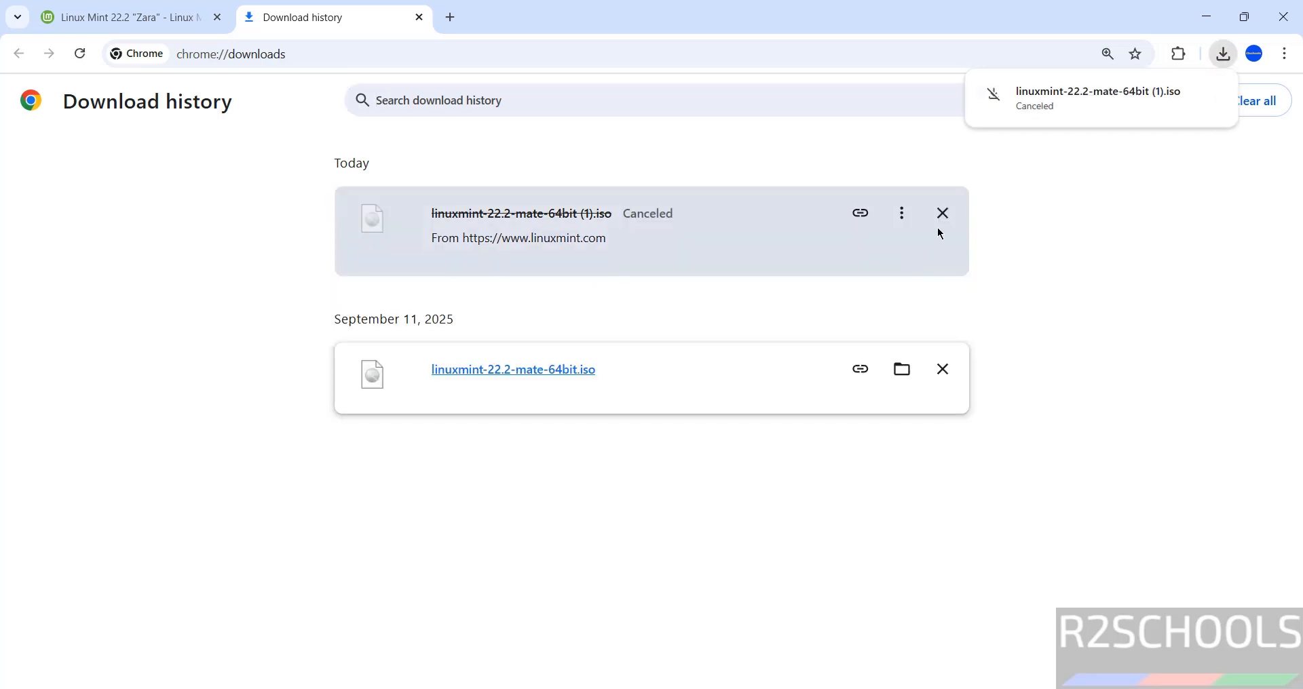
click(942, 214)
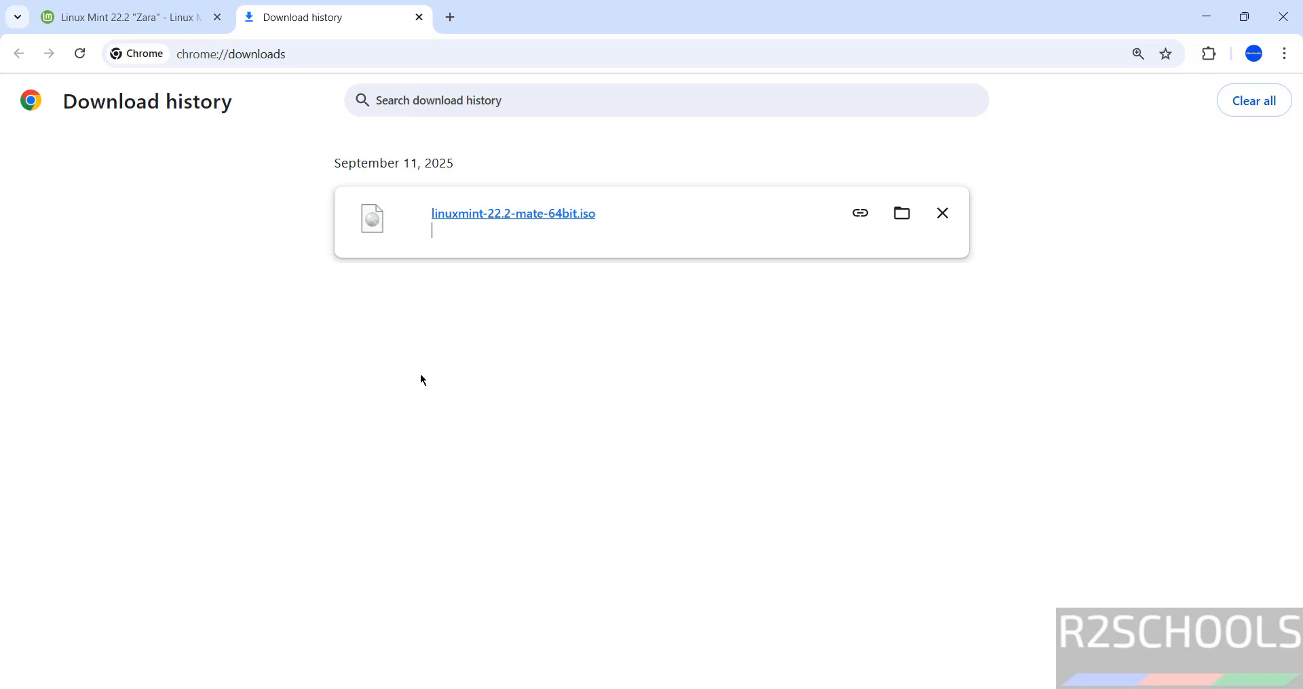
key(super)
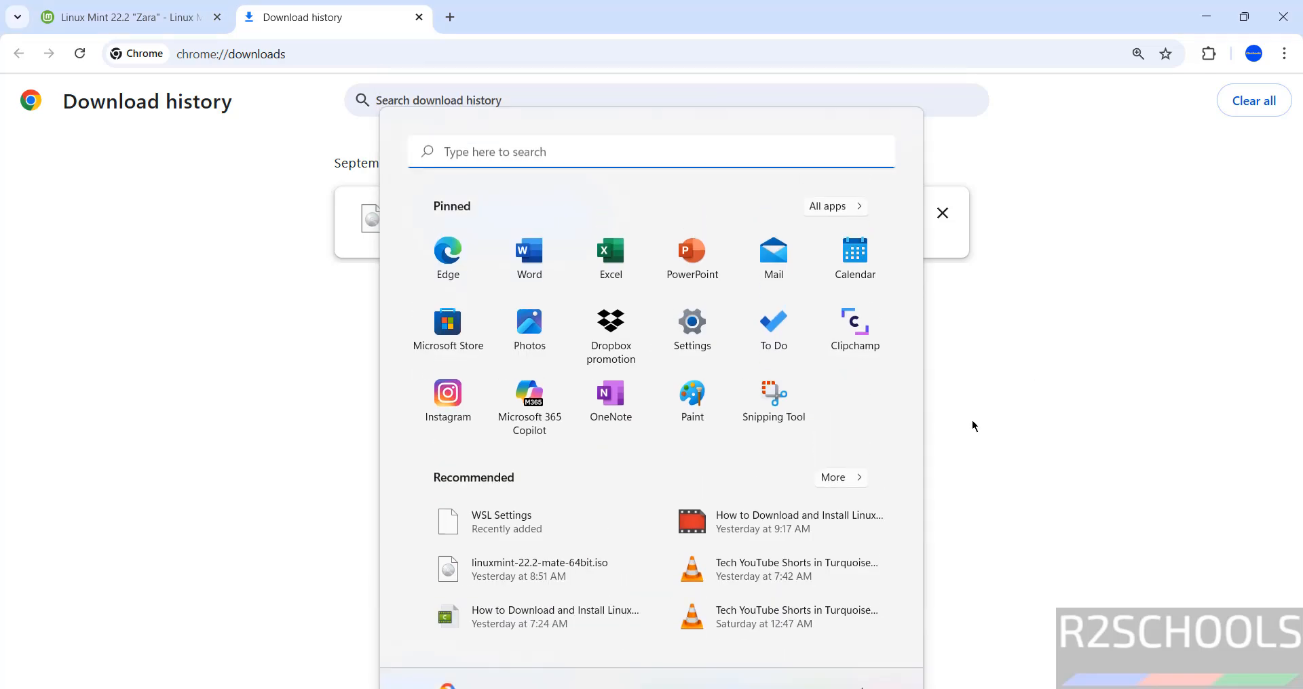
Start a new VM from the linuxmint-22.2-mate-64bit.iso installer disc image.
key(Escape)
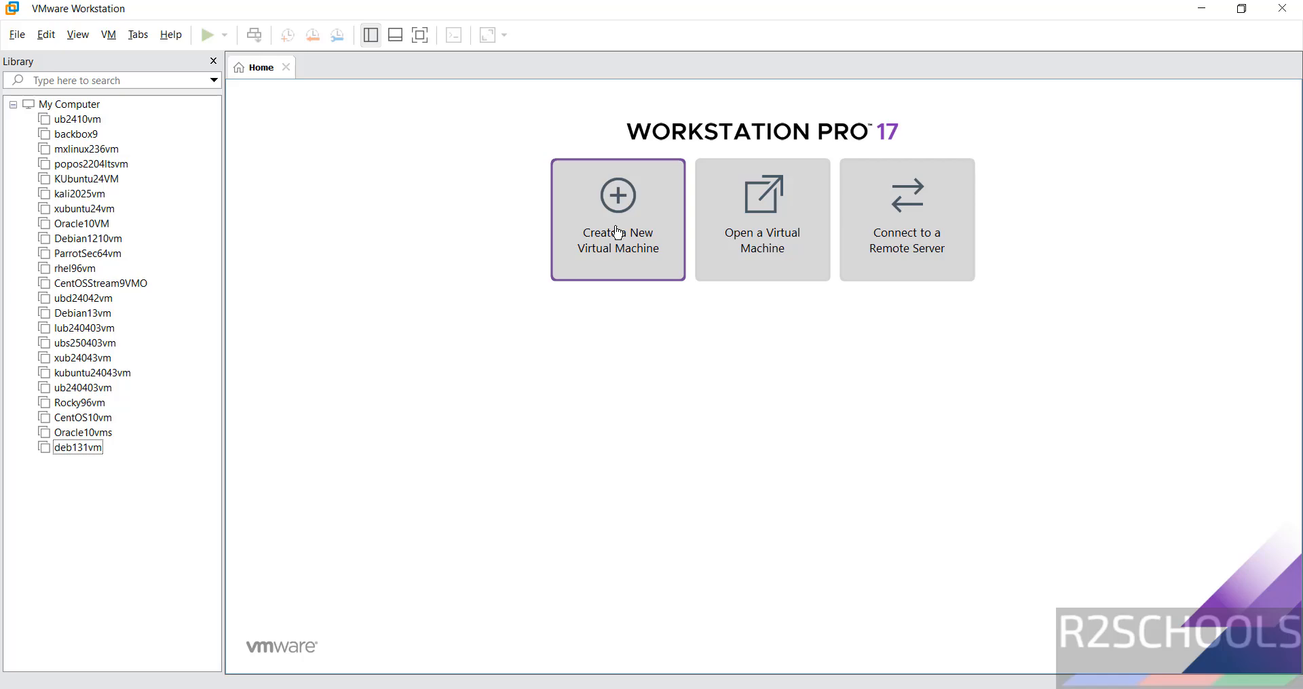
click(17, 35)
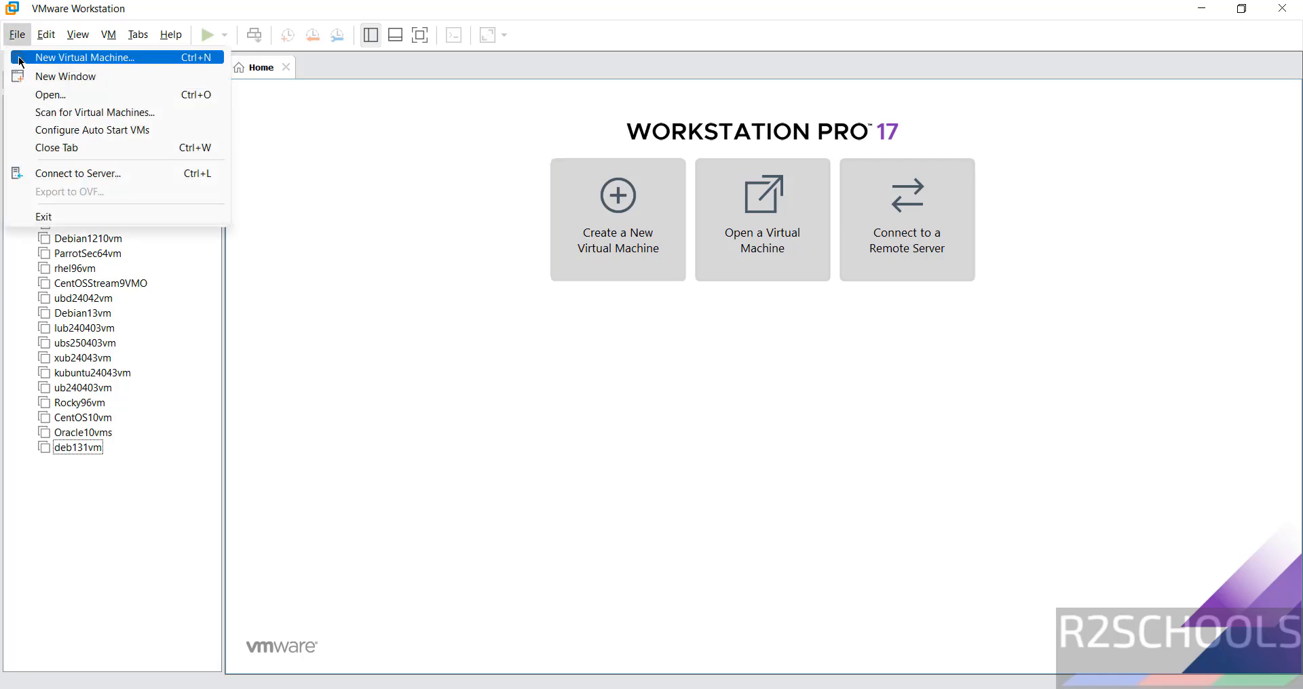
click(20, 58)
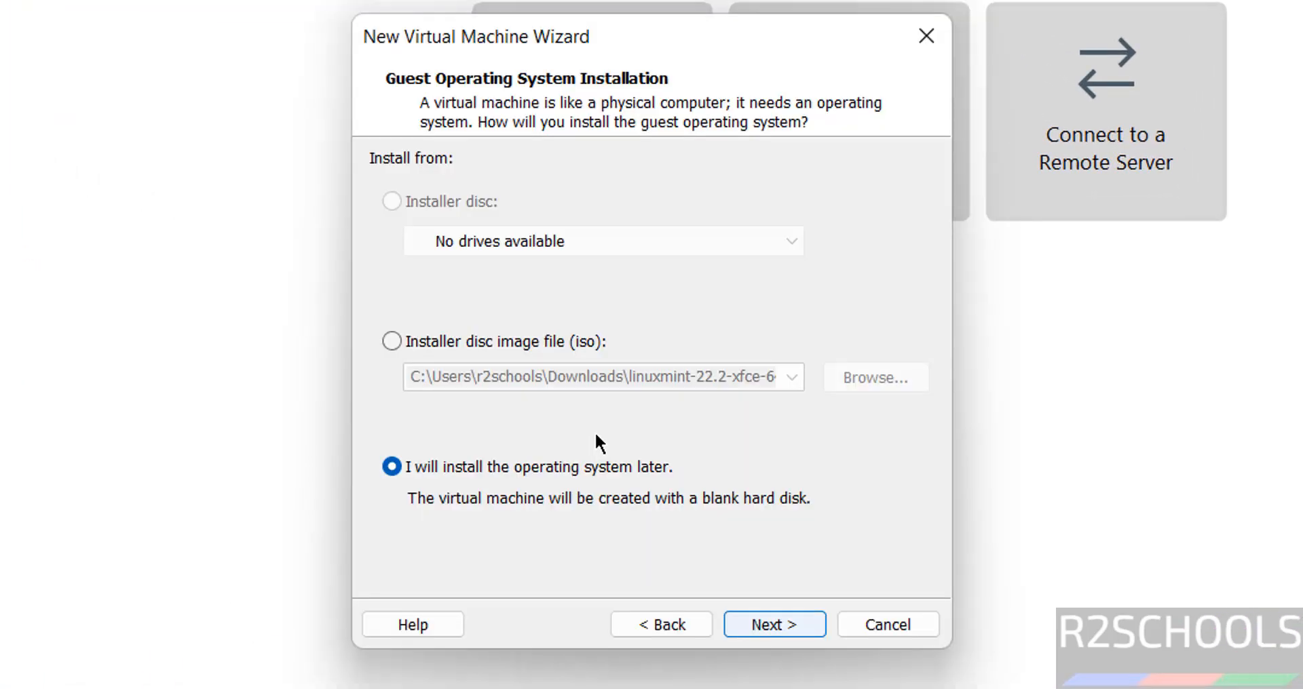
click(467, 344)
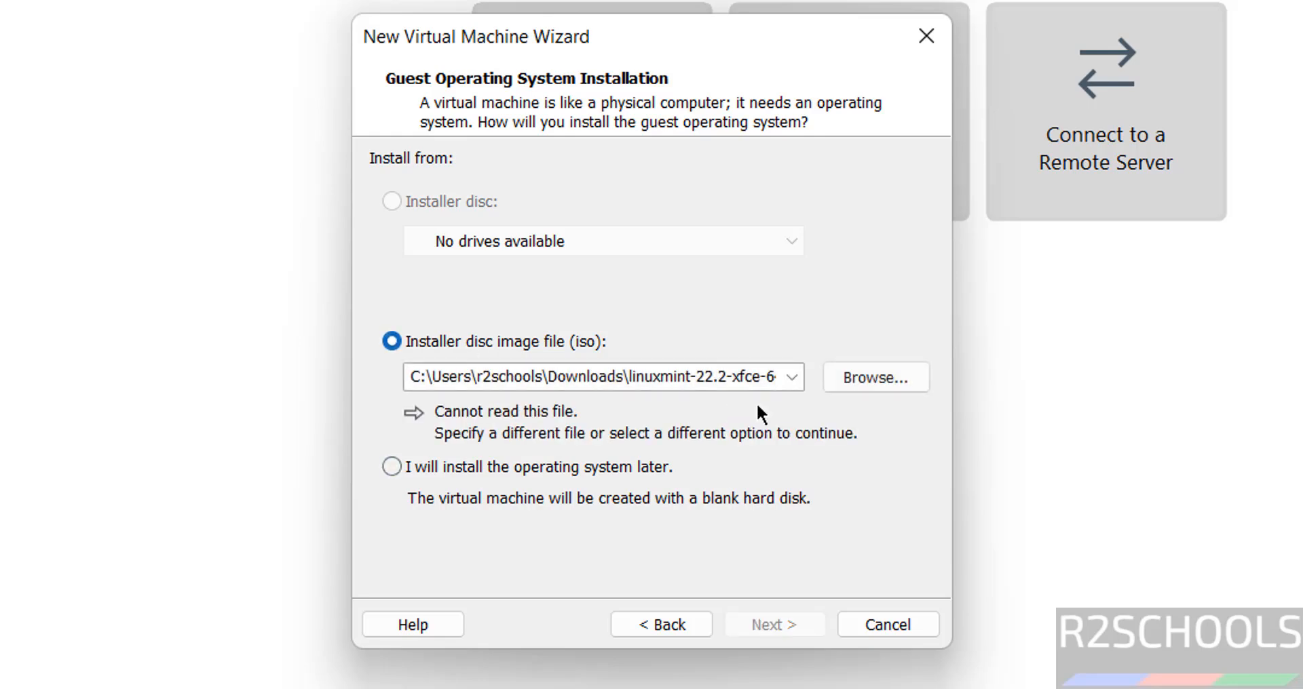
click(849, 379)
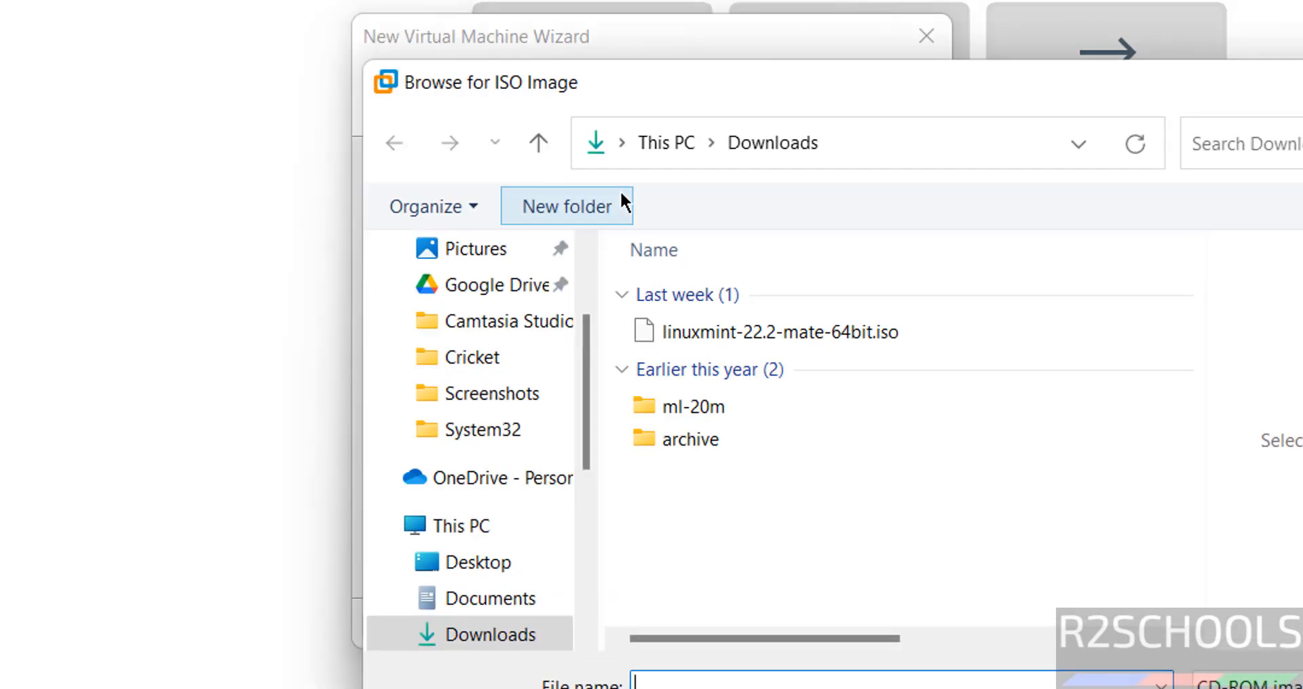
click(724, 342)
key(Return)
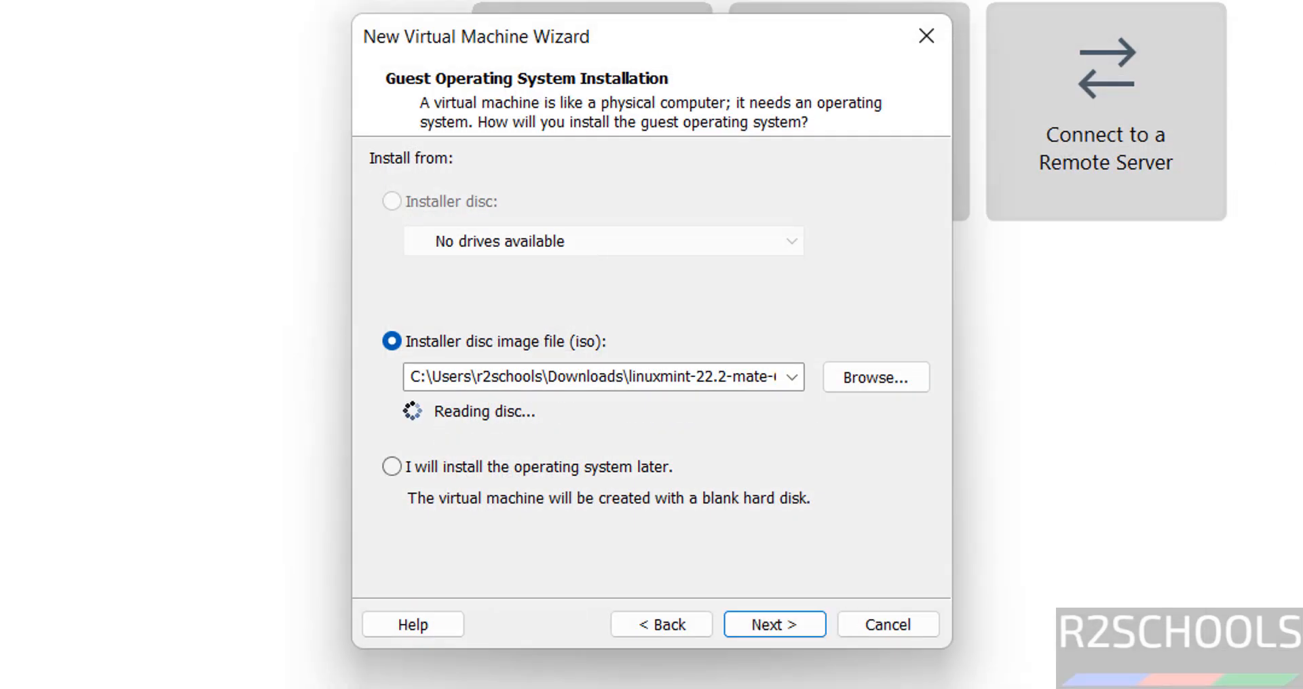
click(782, 625)
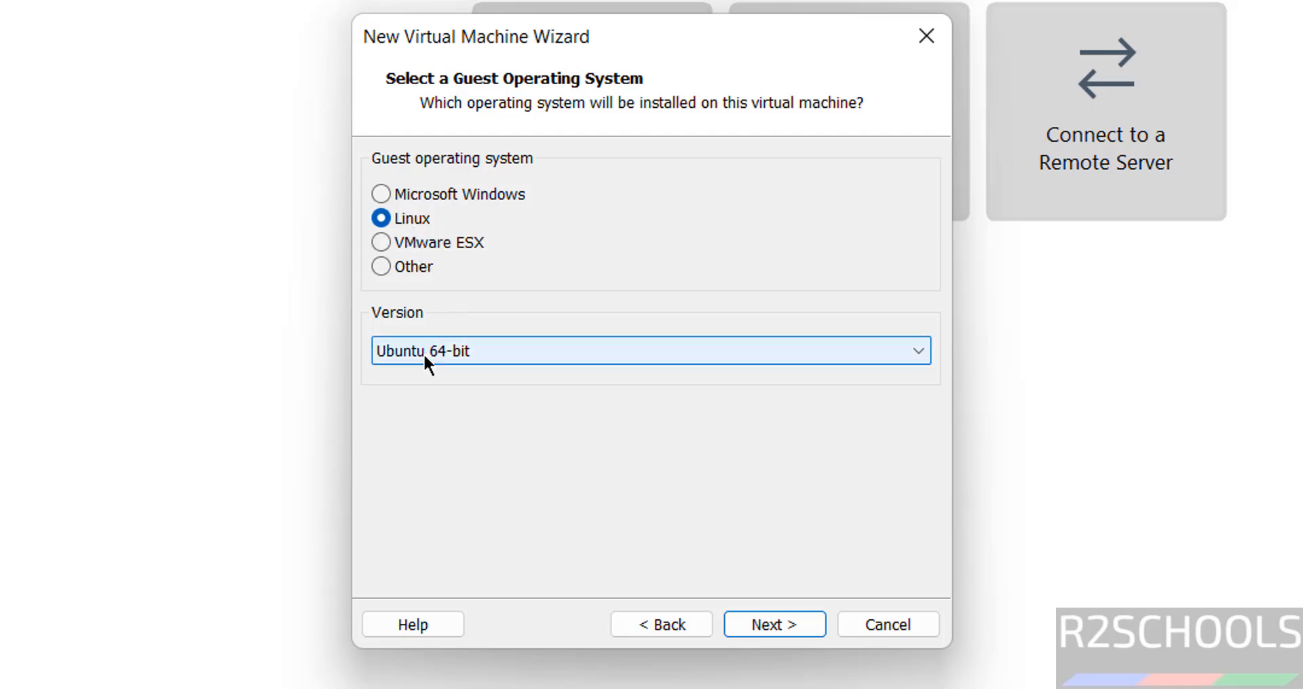
Keep Linux Ubuntu 64-bit and name the virtual machine mint22vmmate.
click(767, 623)
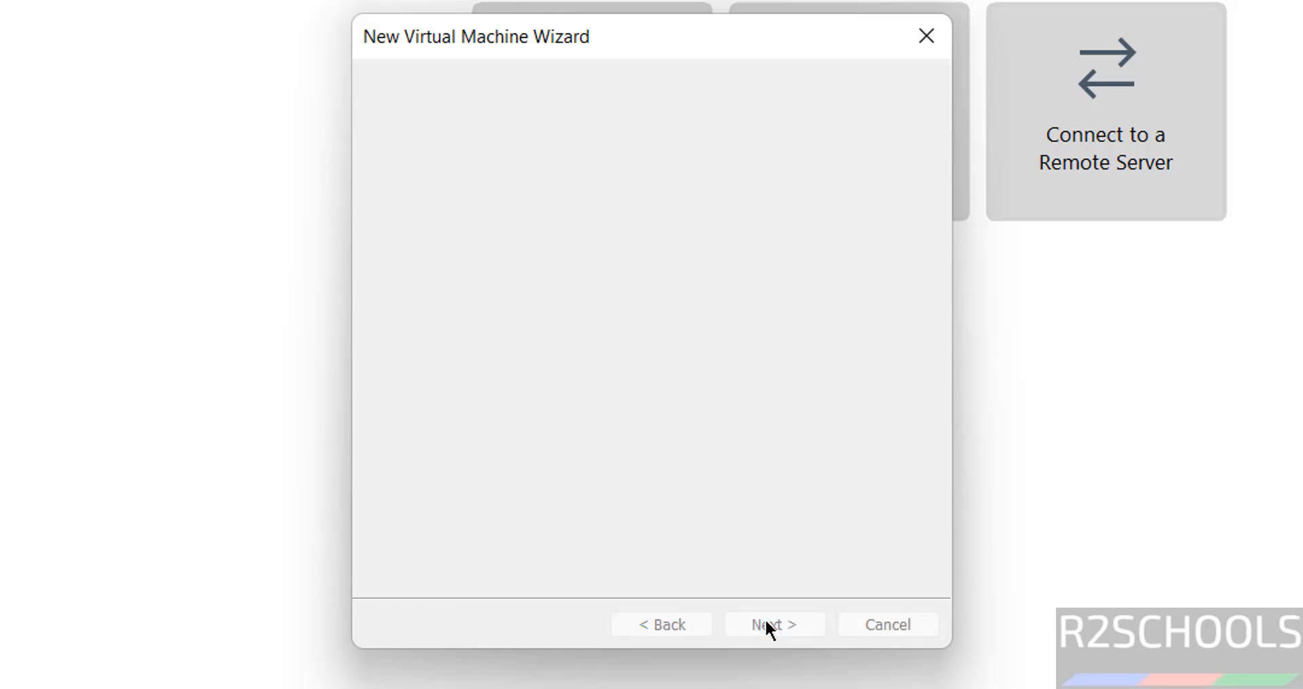
text(mint22vmmate)
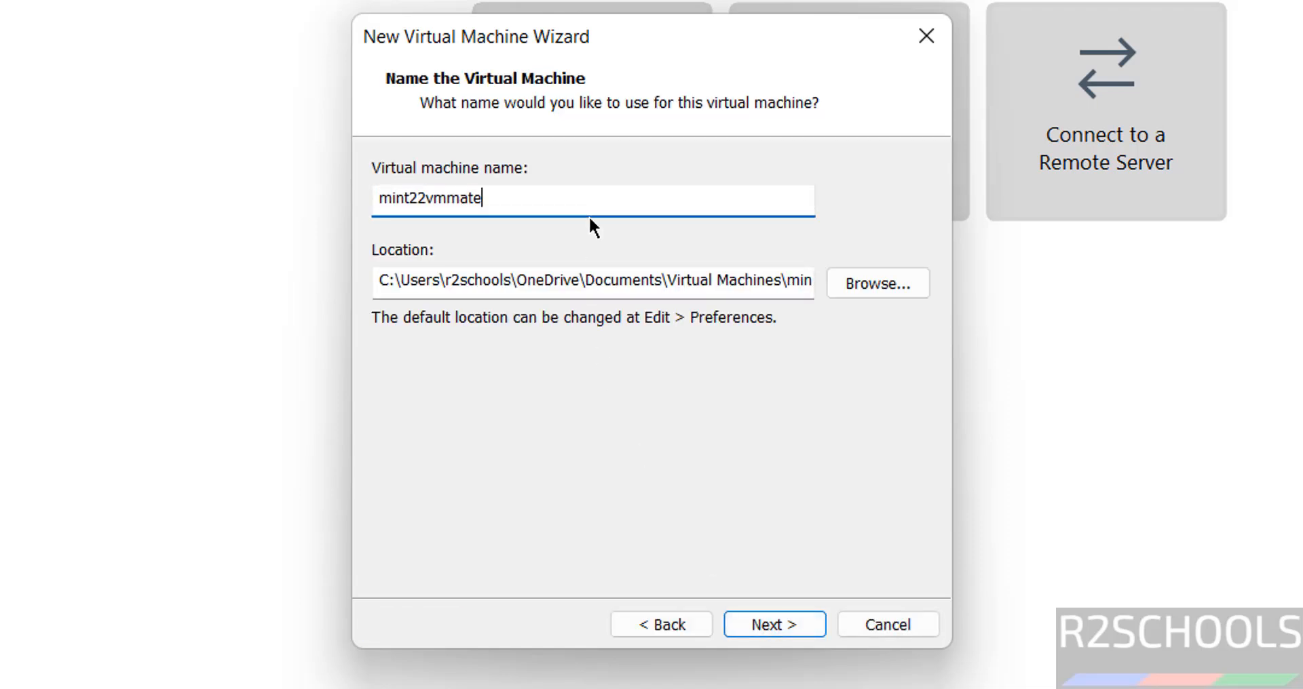
key(ctrl+a)
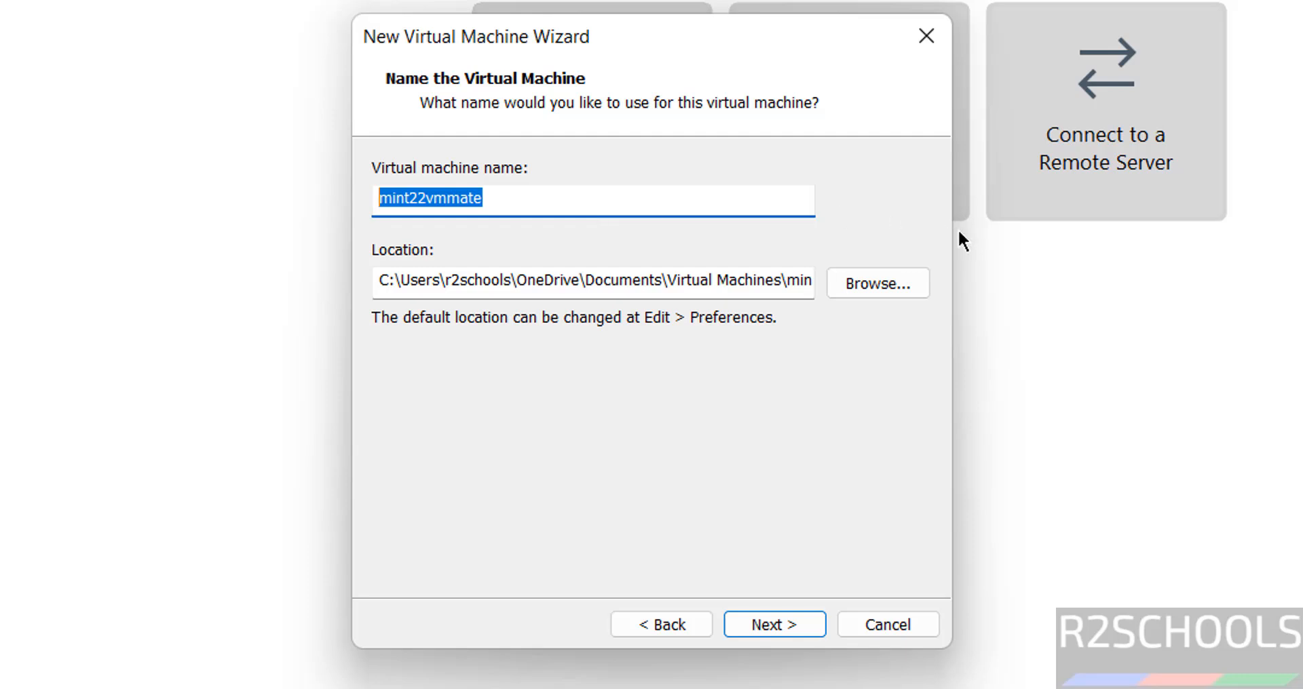
Store the VM in a new mint22vmmate folder under E:\VMS.
click(858, 291)
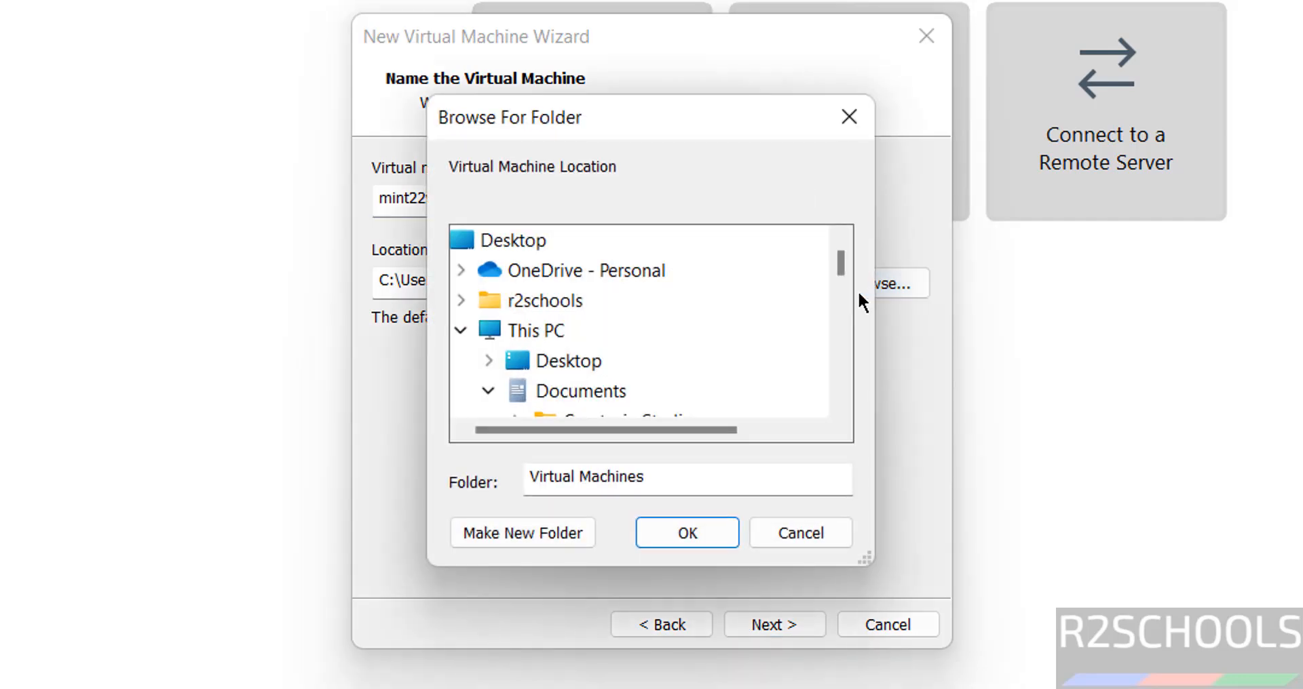
click(489, 390)
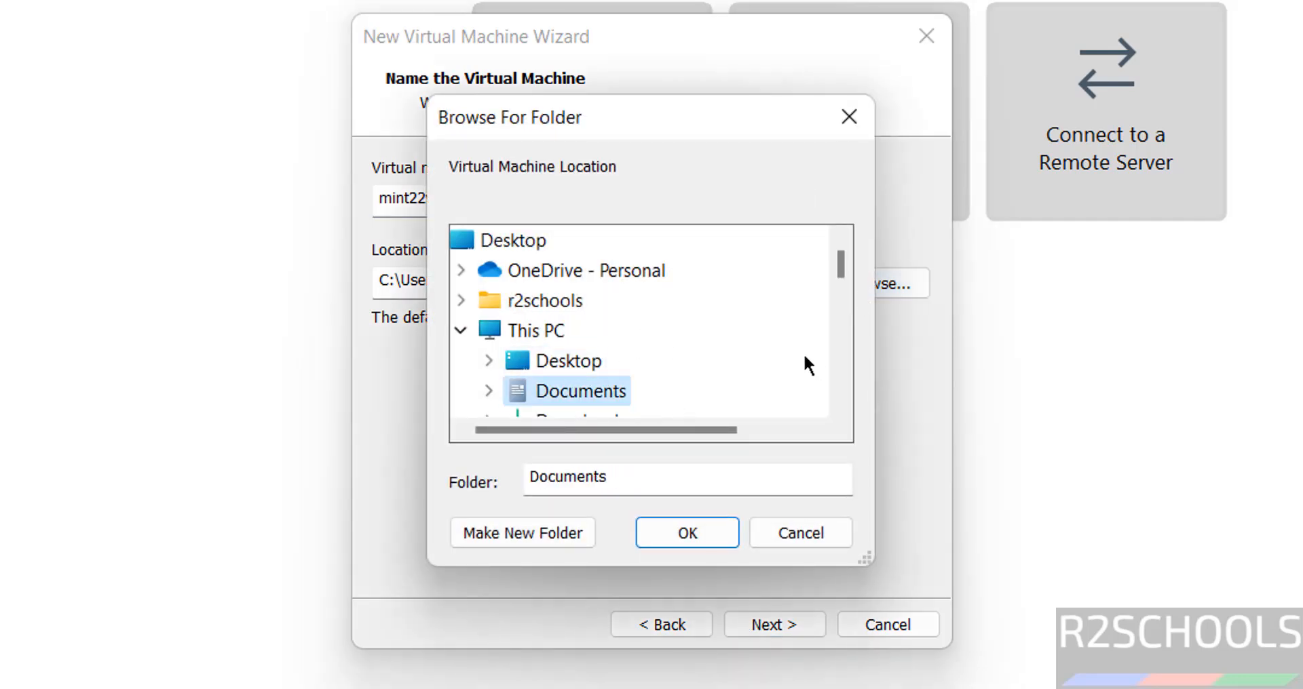
scroll(829, 357, down, 2)
scroll(828, 357, down, 2)
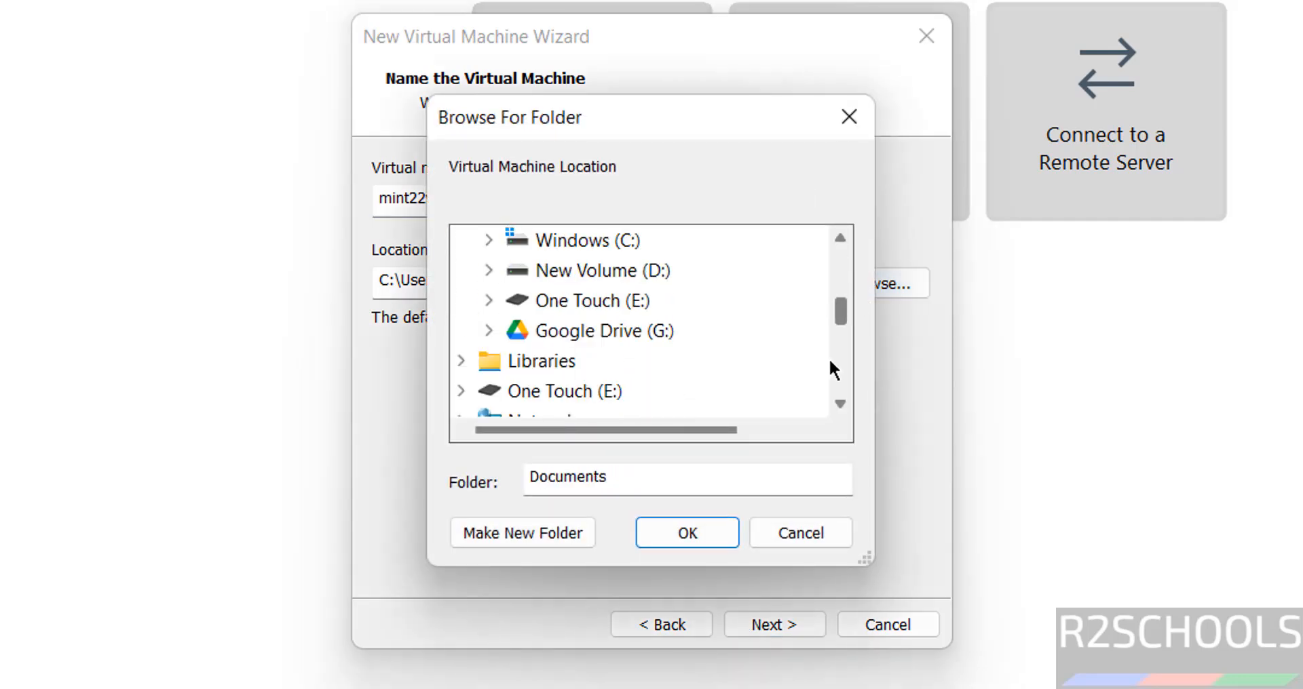
click(602, 303)
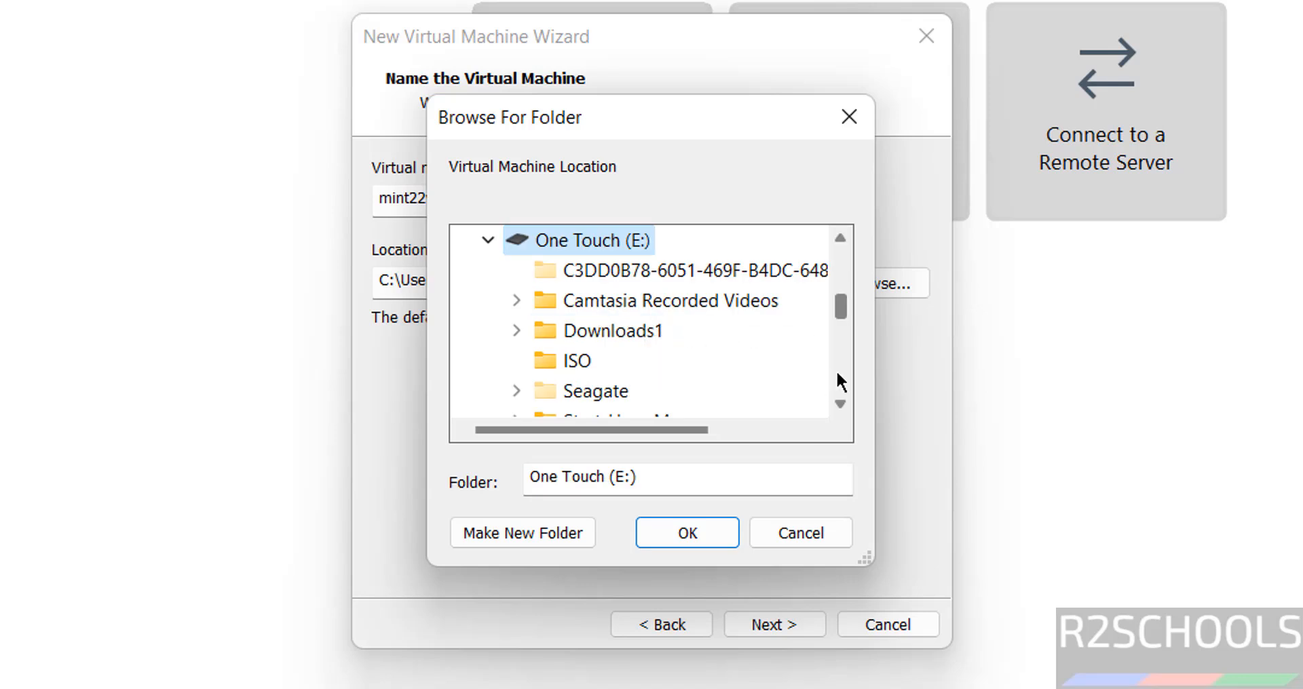
scroll(834, 373, down, 2)
click(577, 332)
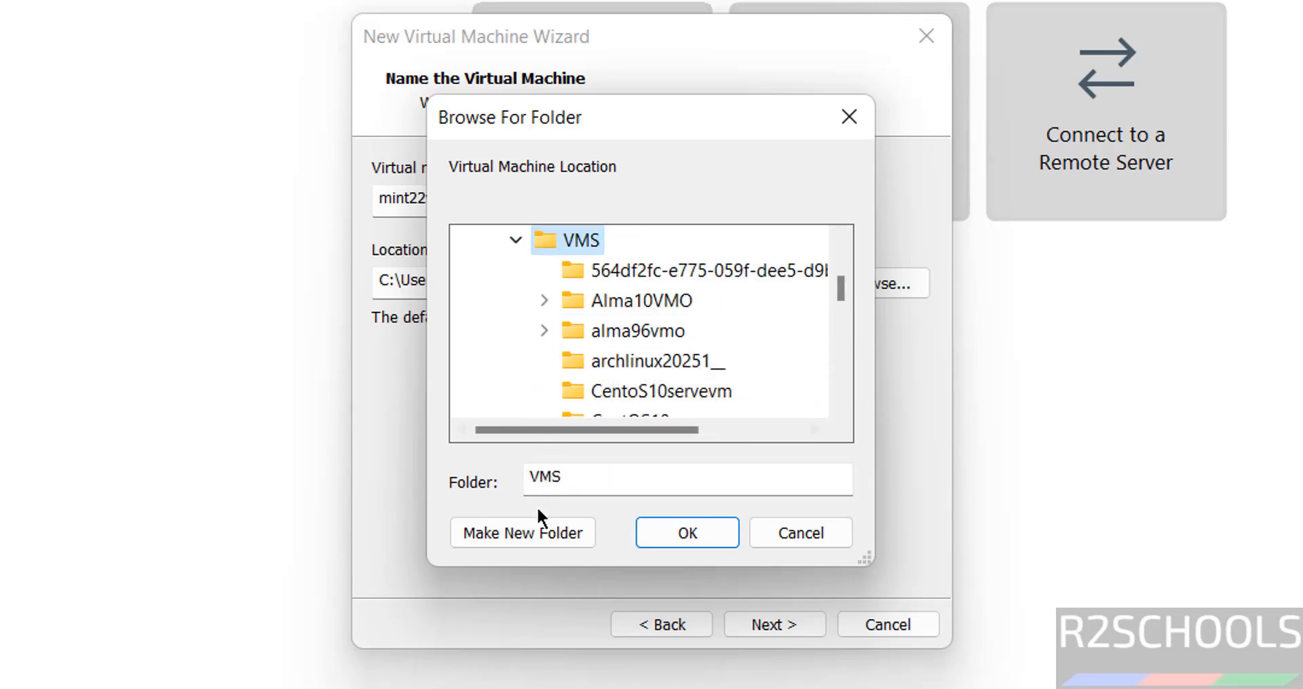
click(526, 541)
text(mint22vmmate)
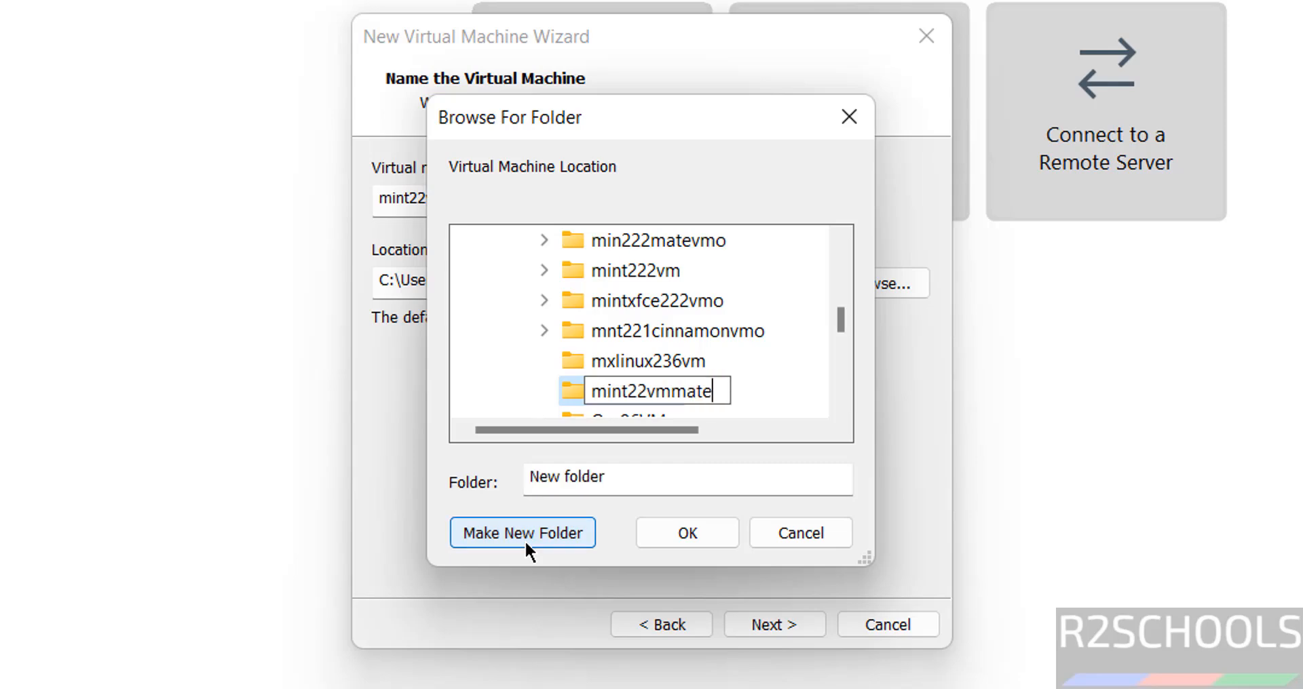
click(653, 532)
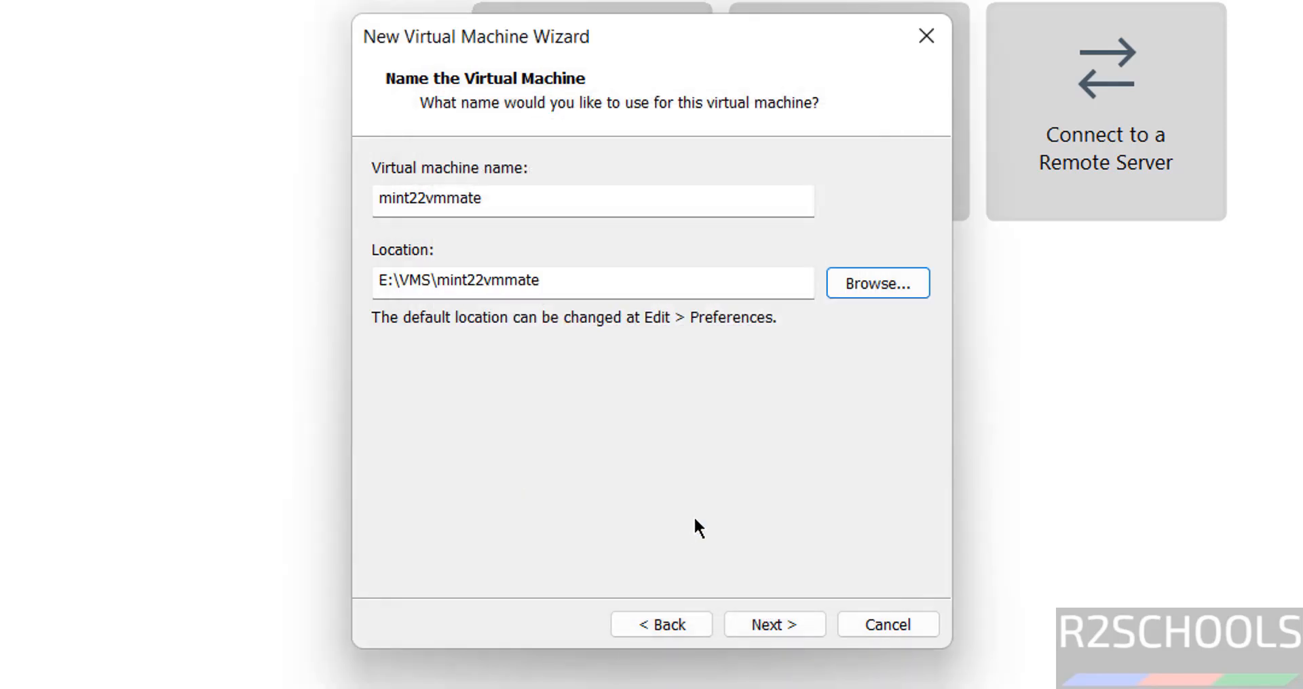
click(747, 626)
Give the VM a 50 GB disk stored as a single file and finish the wizard.
click(491, 347)
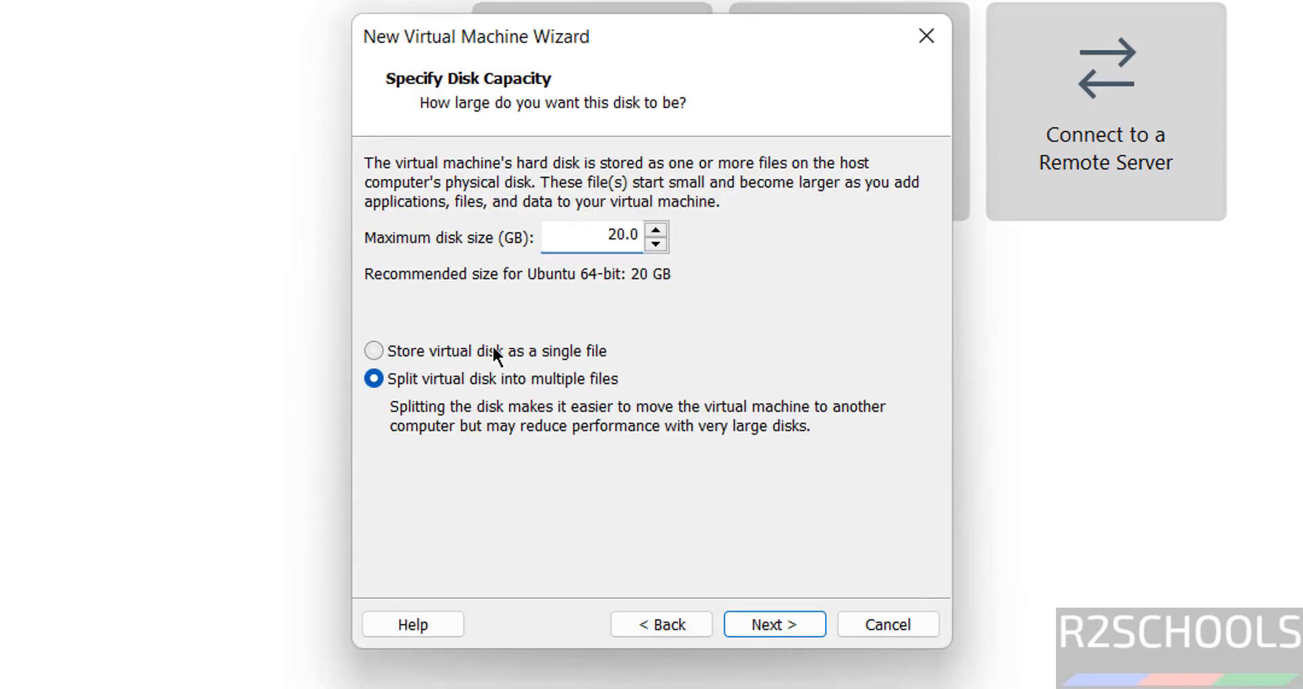
double_click(602, 237)
text(50)
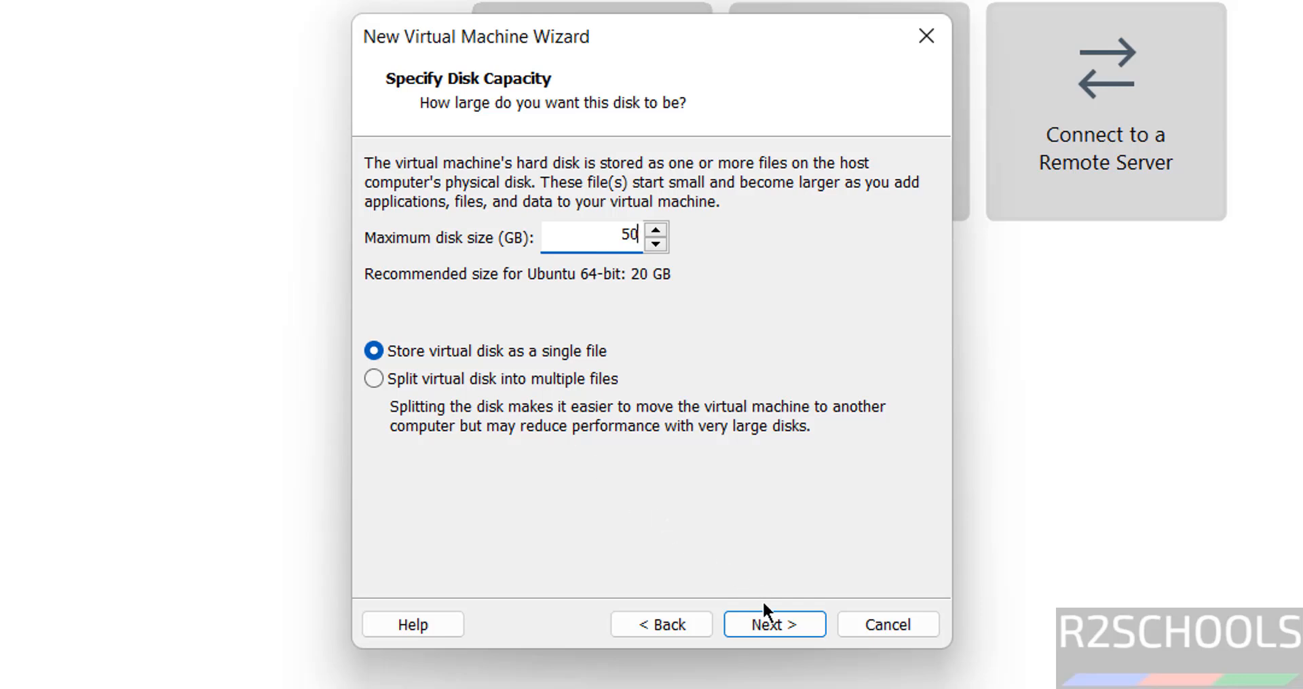
click(767, 626)
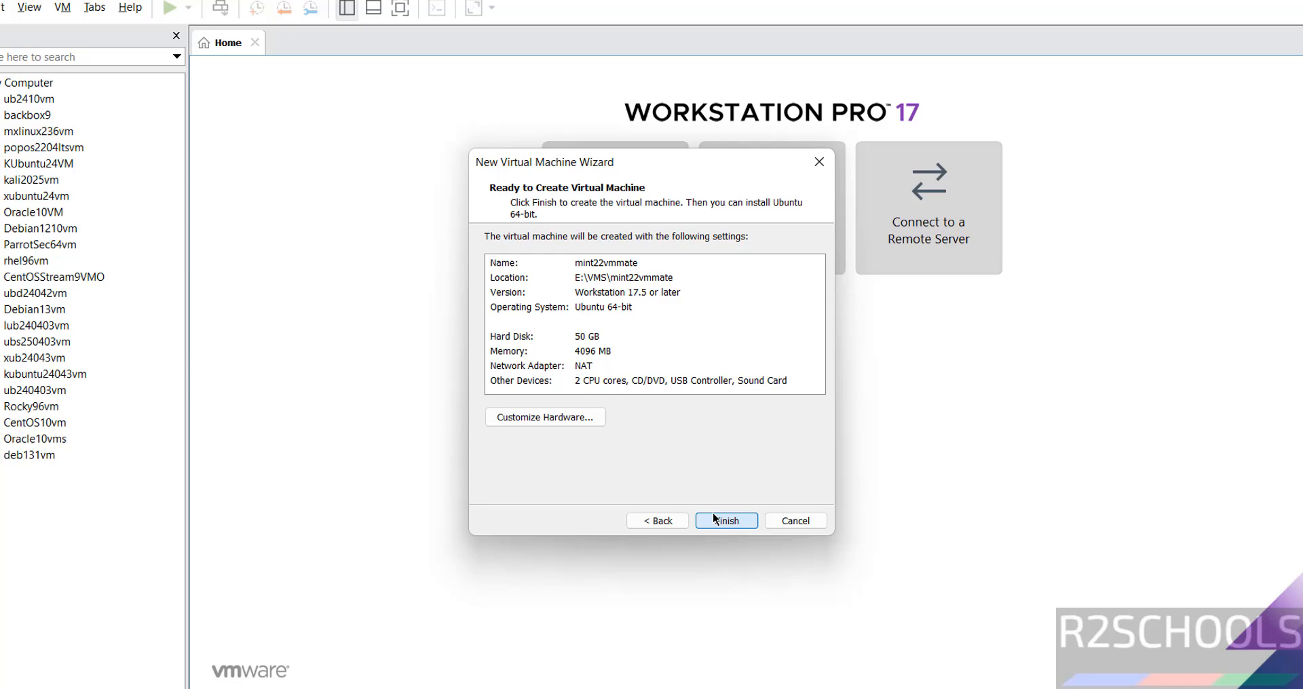
click(755, 607)
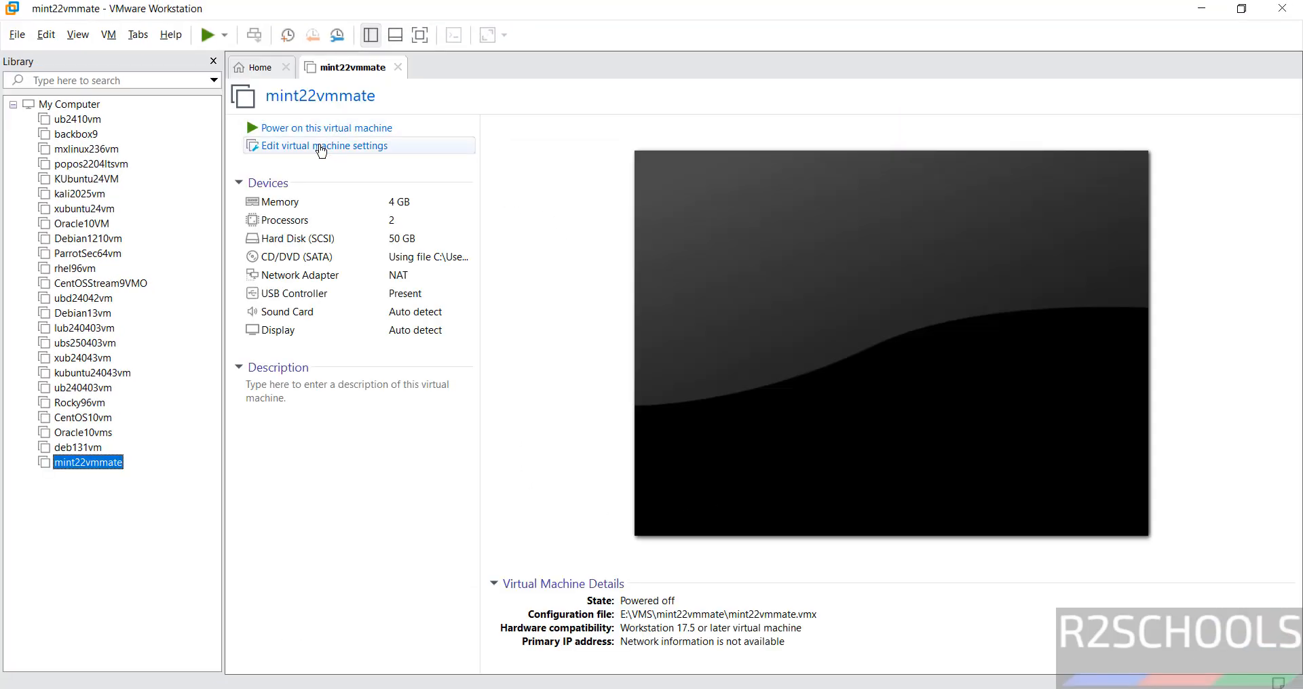
right_click(78, 462)
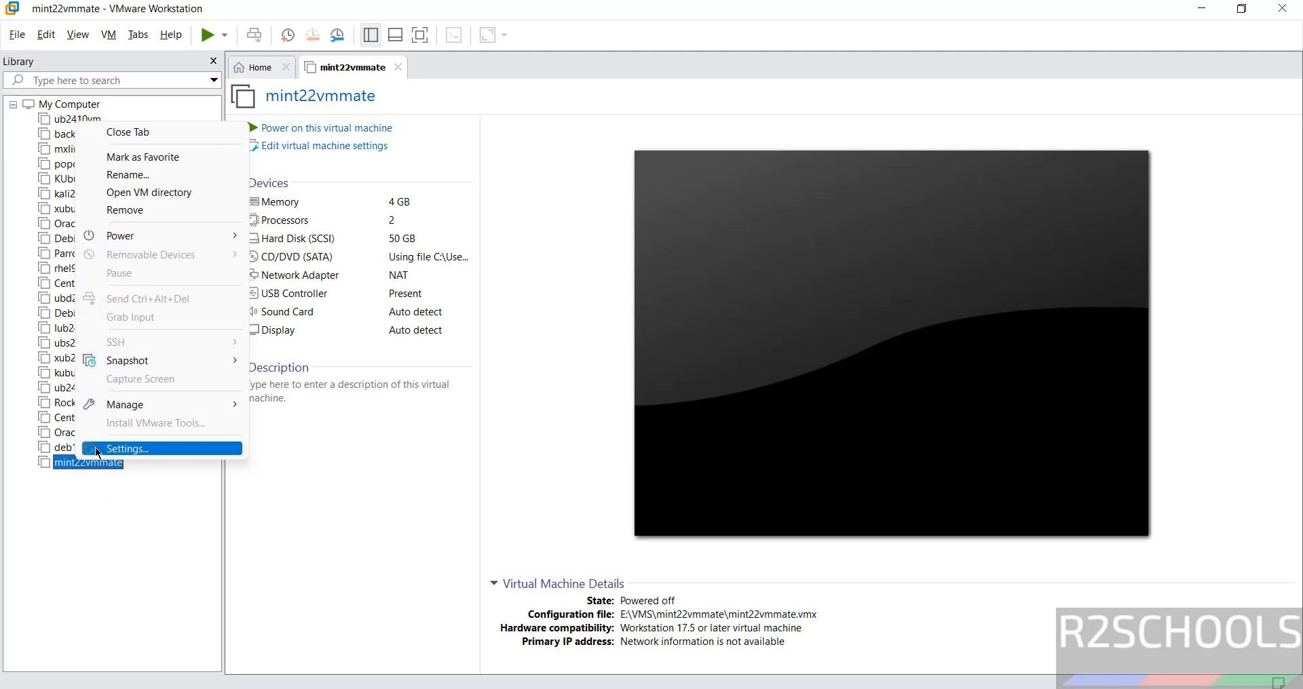
click(108, 34)
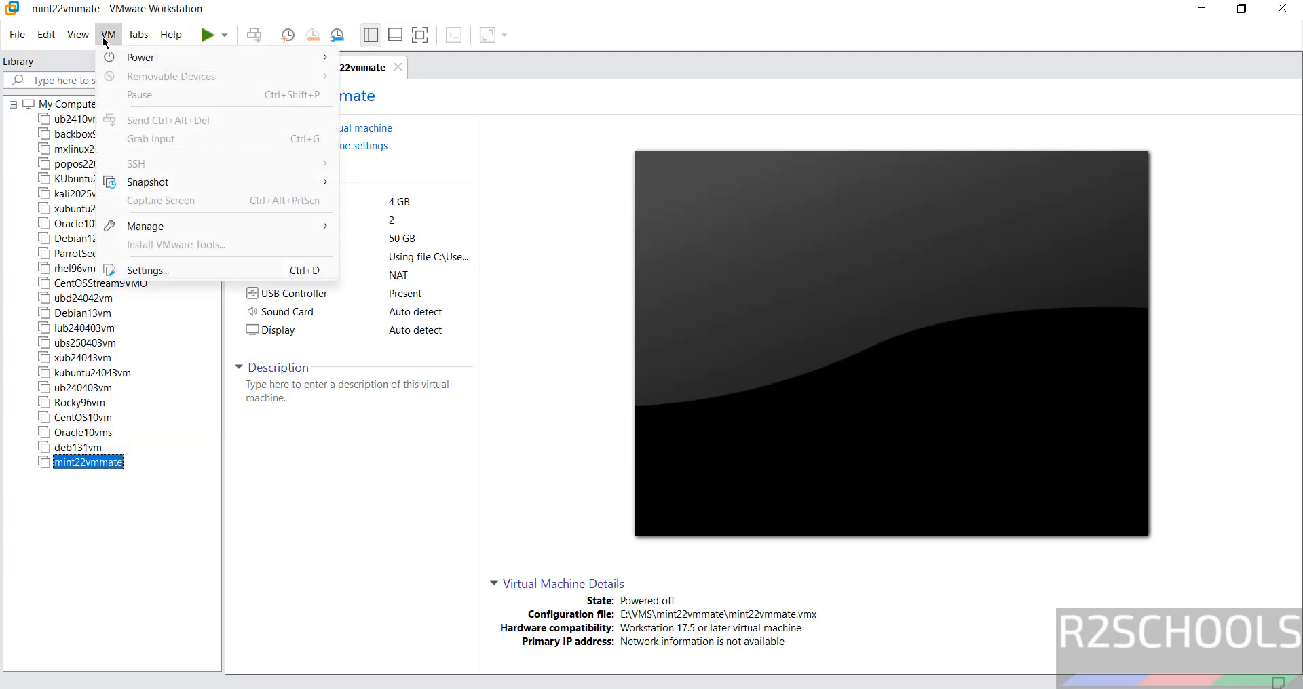
click(526, 291)
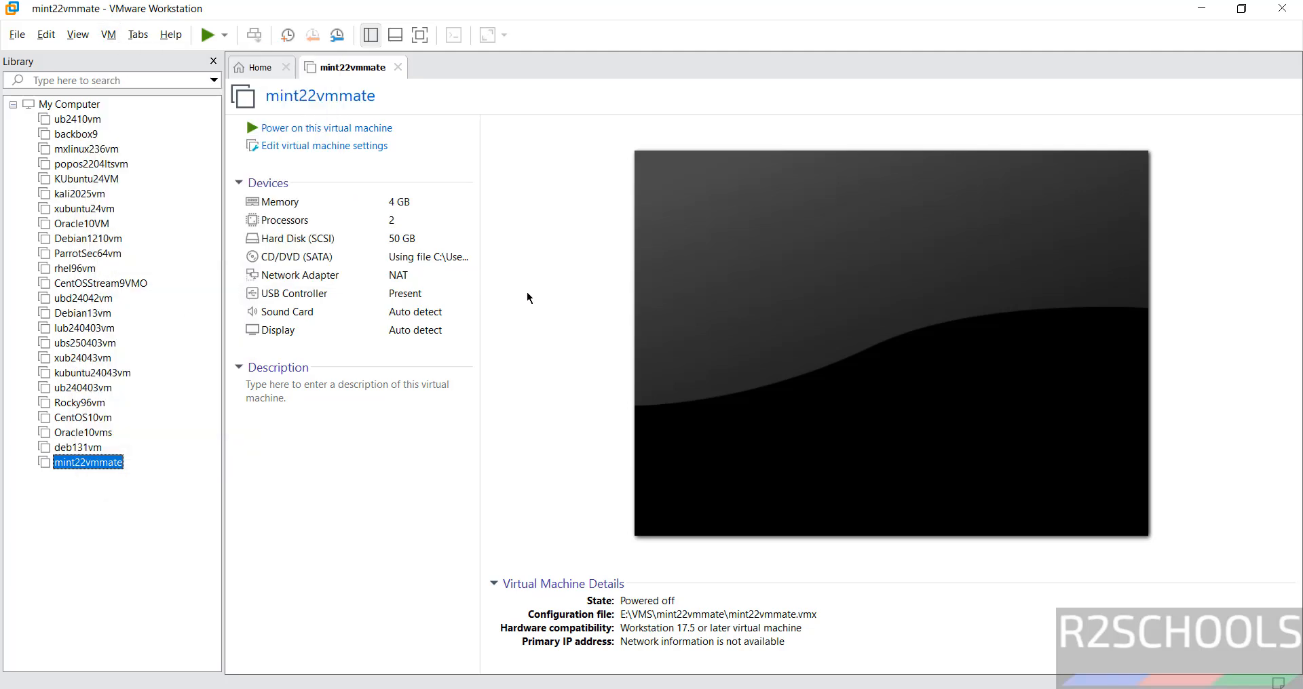
click(321, 473)
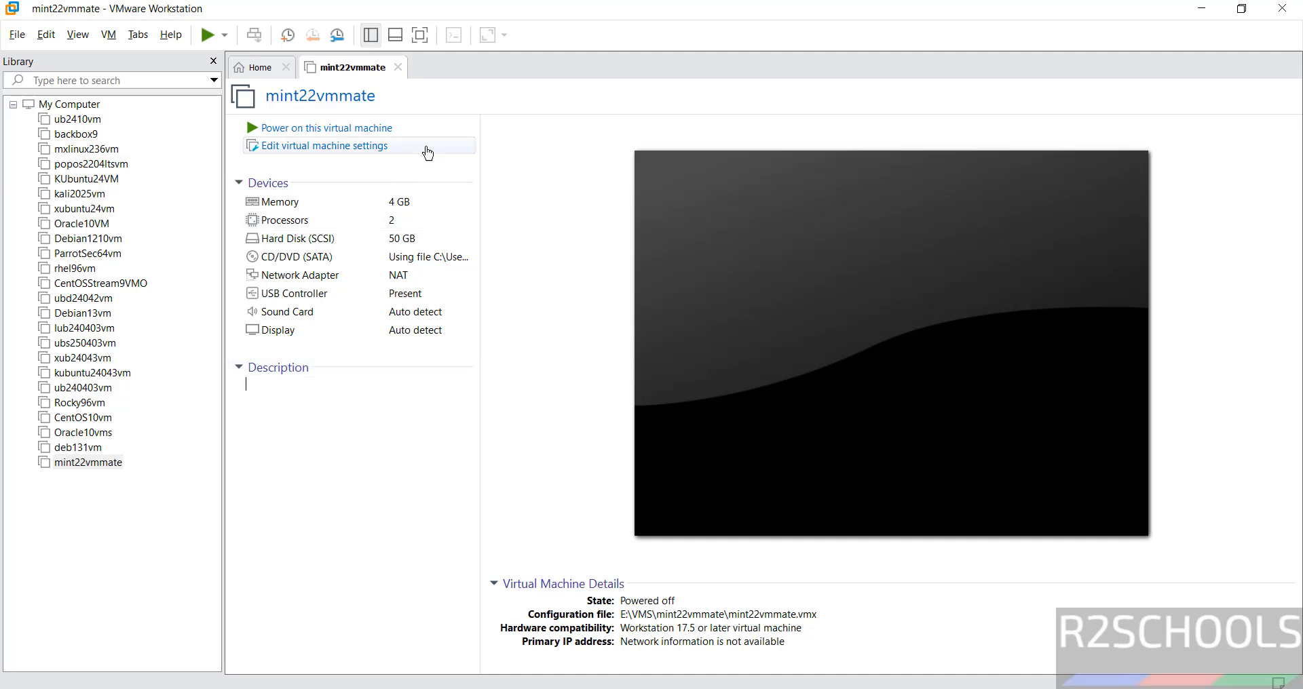
click(286, 129)
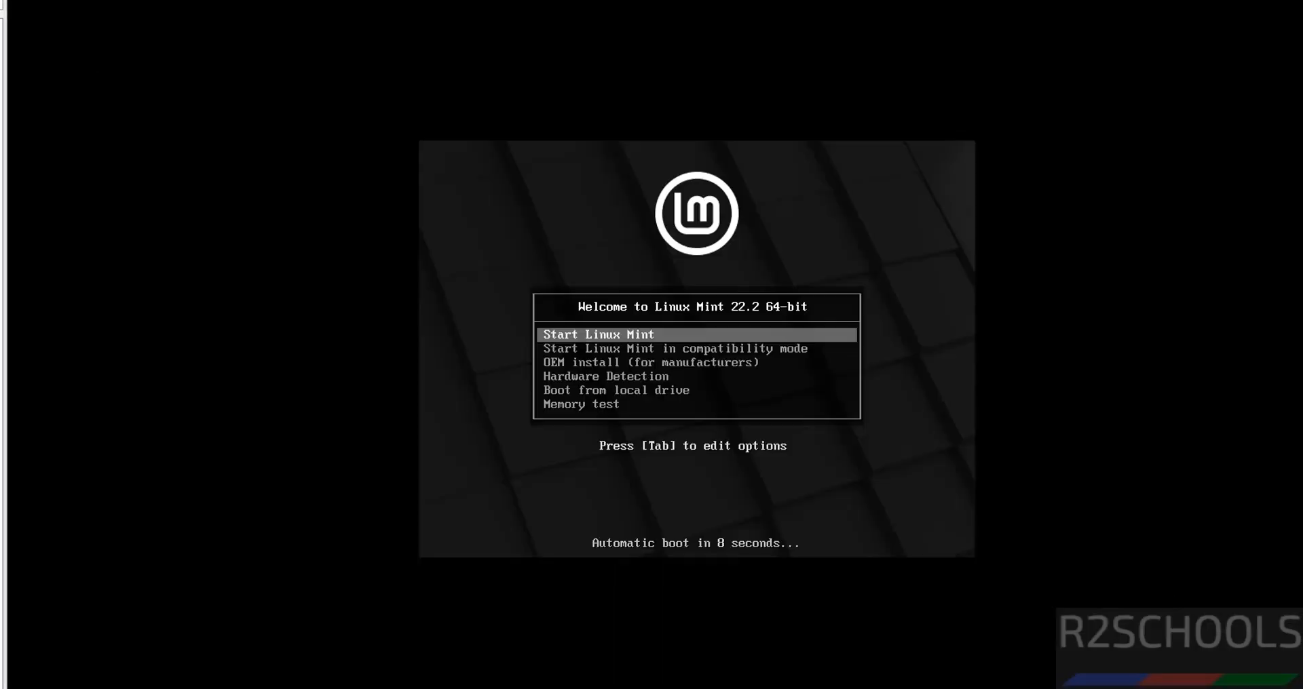
Boot the VM's Start Linux Mint entry into the live desktop.
key(Down)
key(Up)
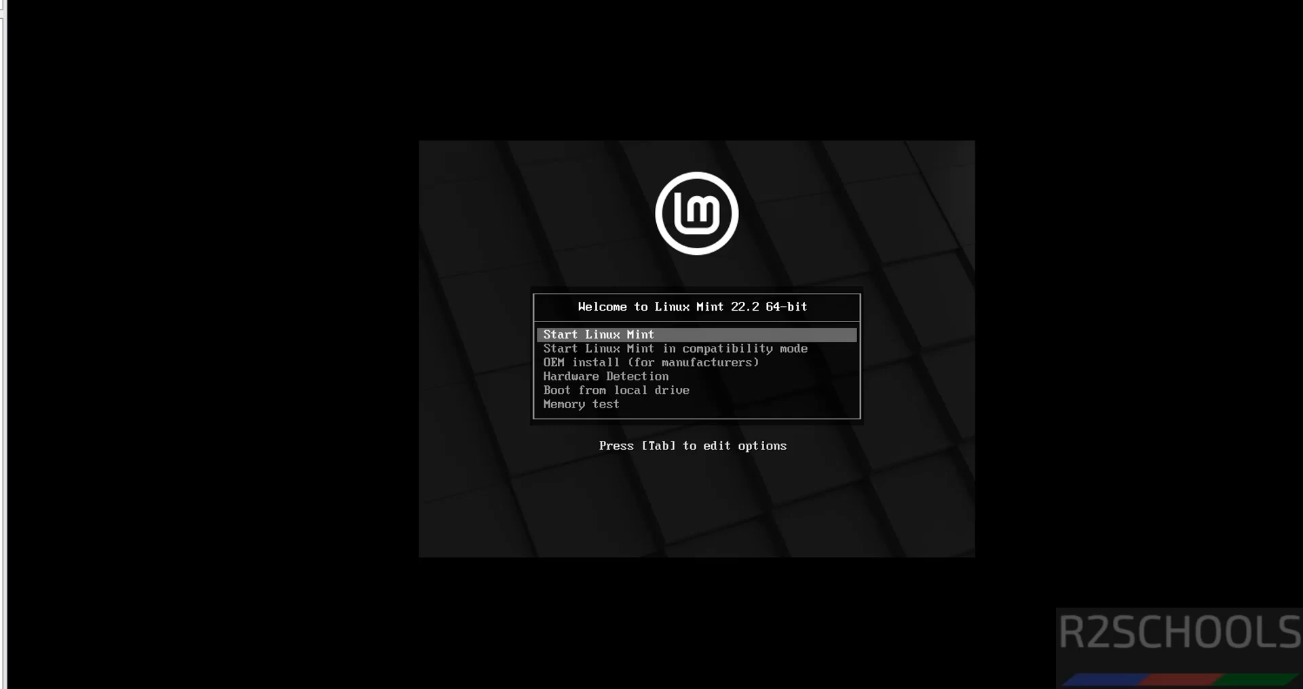
key(Return)
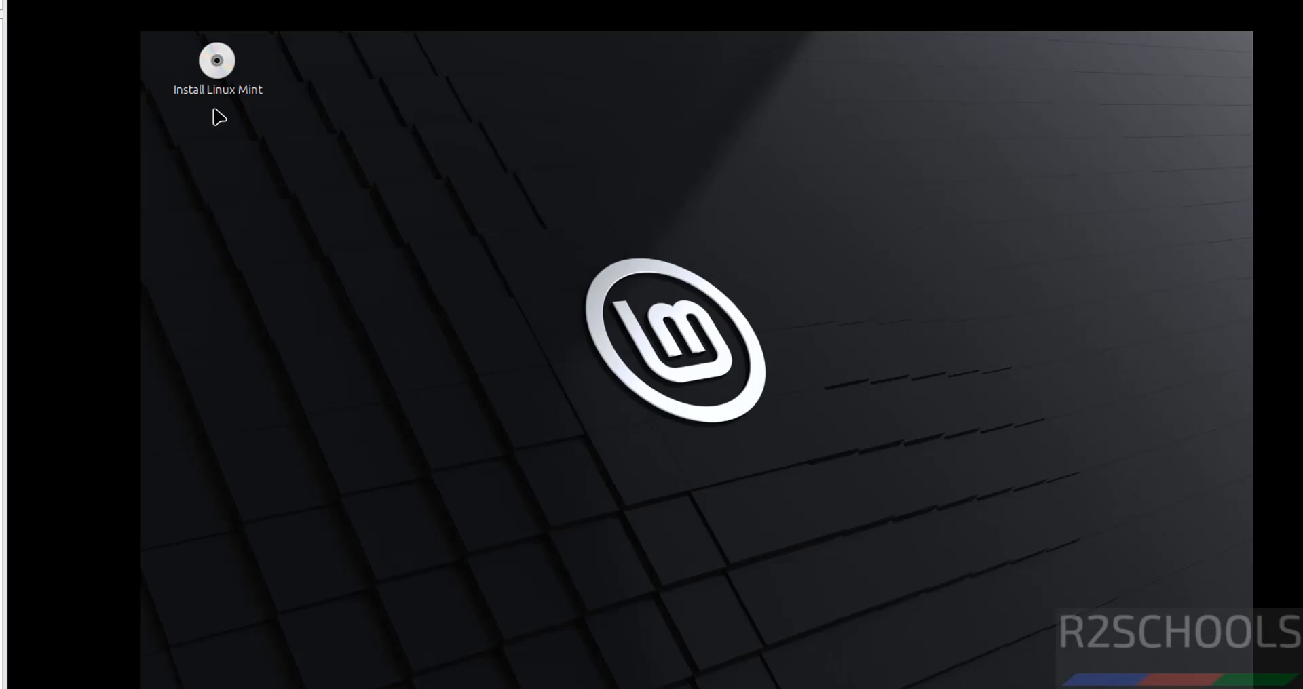
right_click(218, 77)
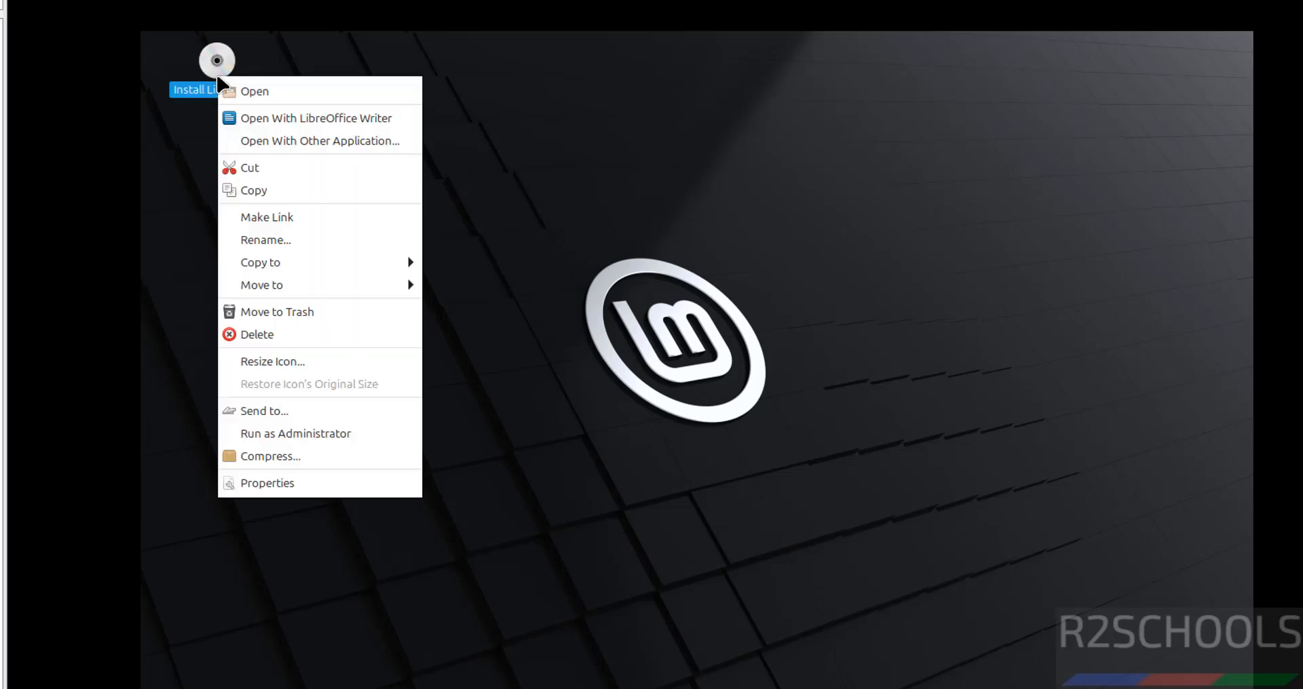
Launch the installer from the Install Linux Mint desktop icon.
click(183, 125)
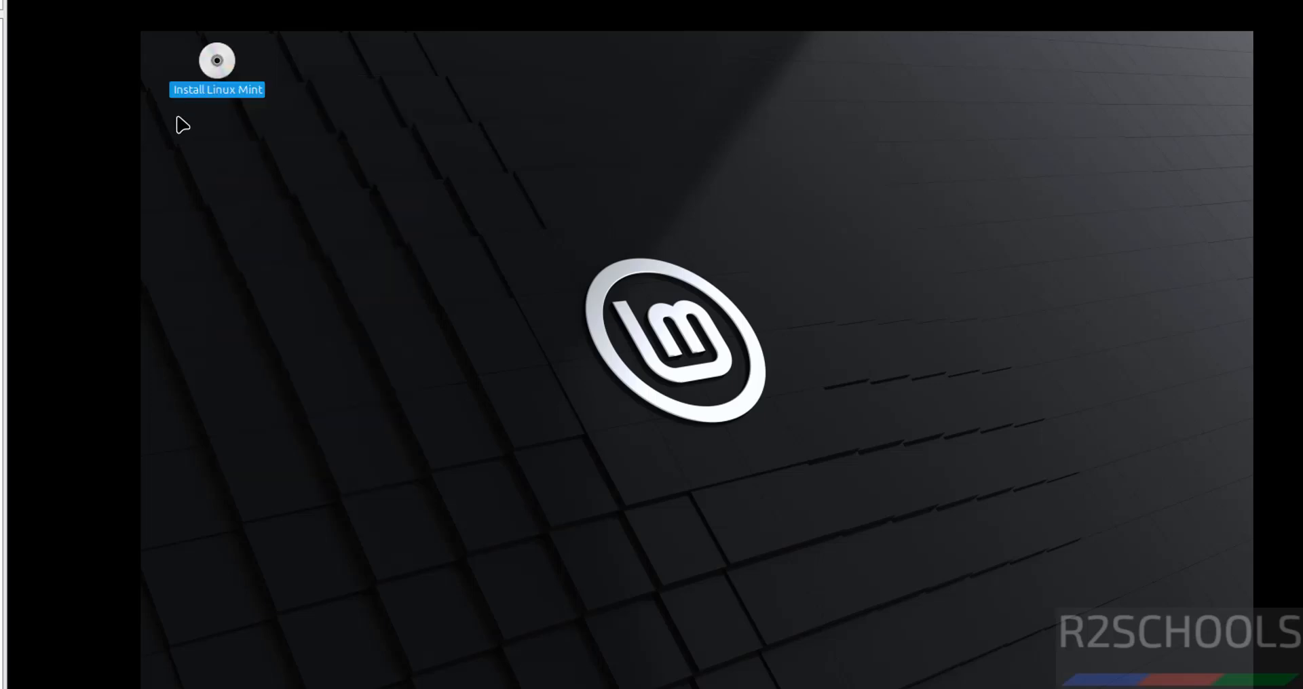
right_click(216, 65)
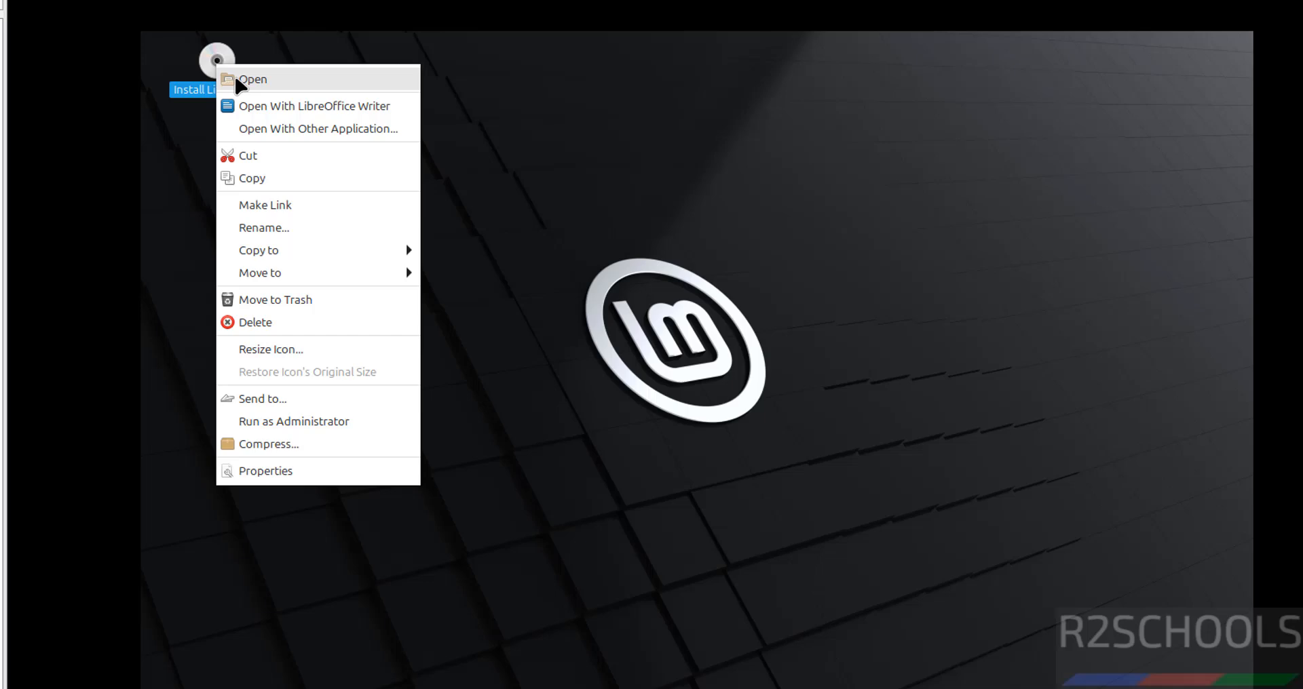
click(236, 80)
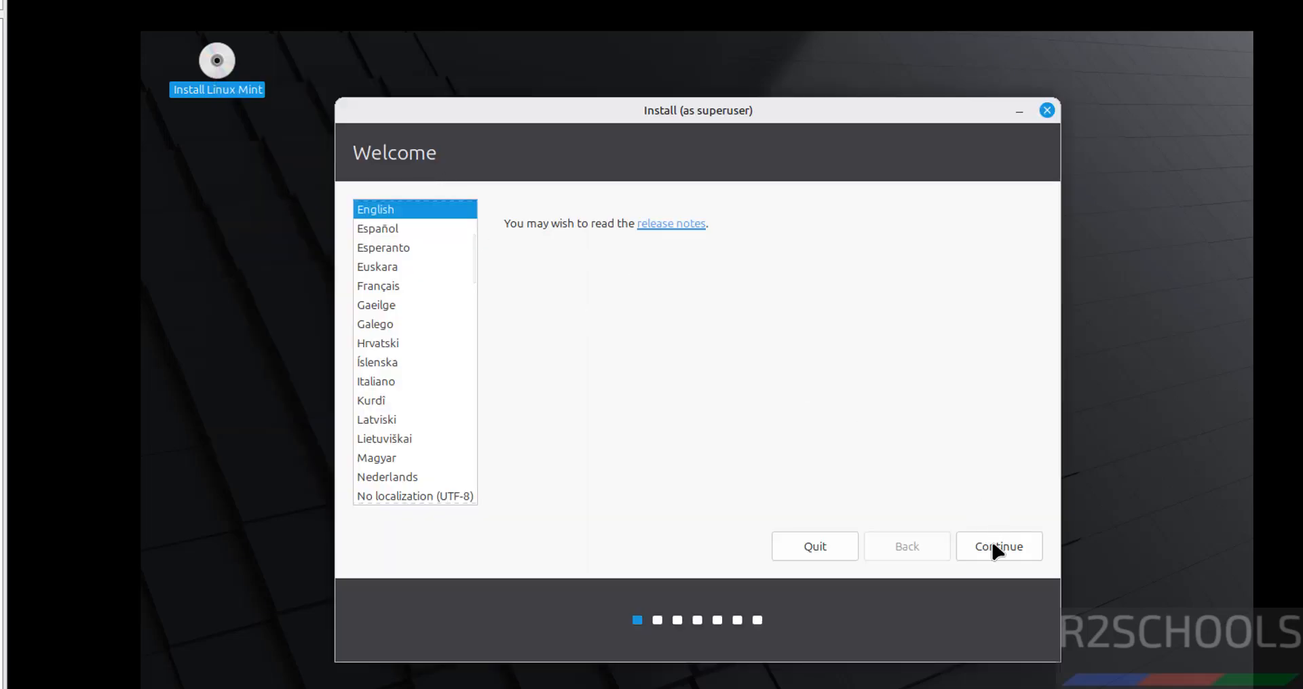
Accept English and the English (US) keyboard, leaving multimedia codecs unticked.
click(992, 543)
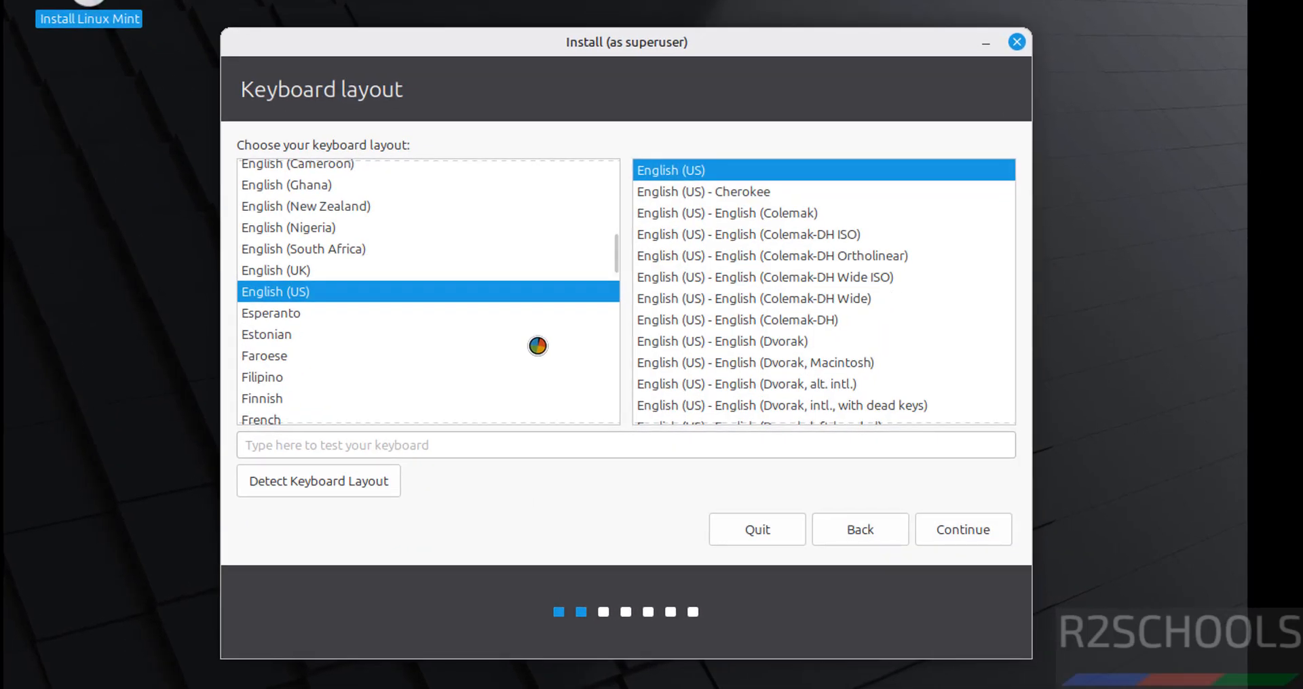
click(948, 531)
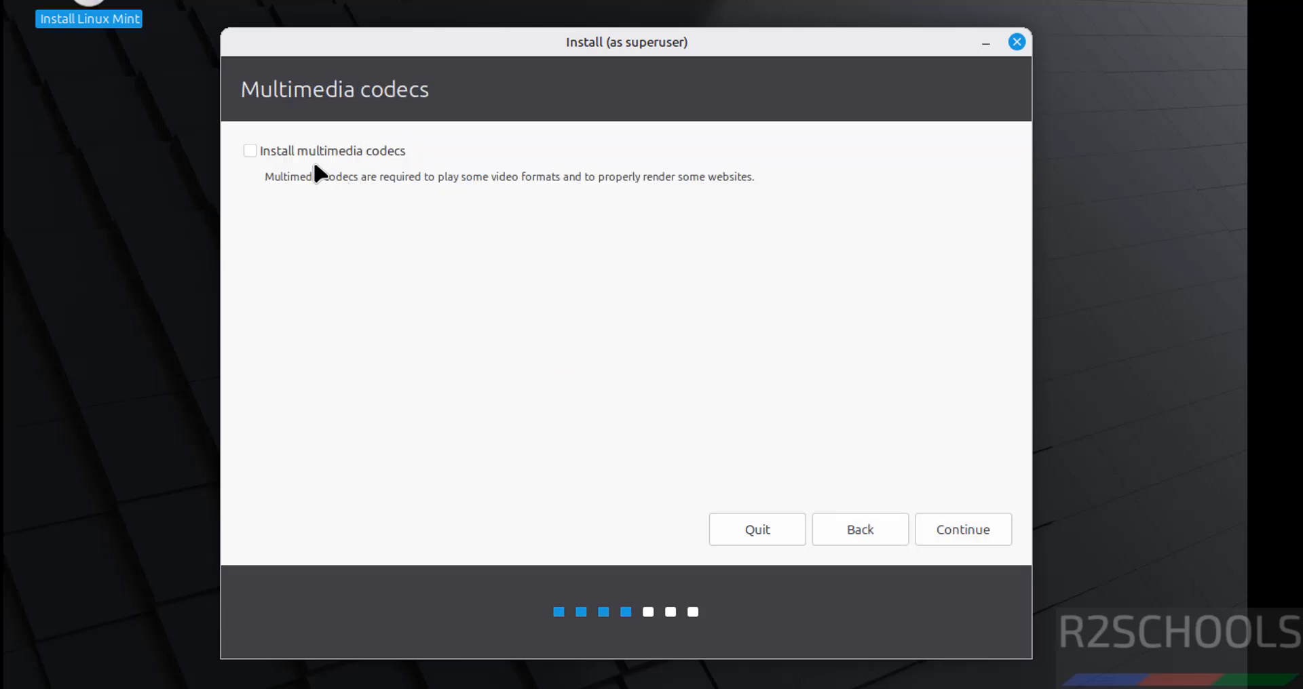
click(296, 151)
click(296, 151)
click(939, 527)
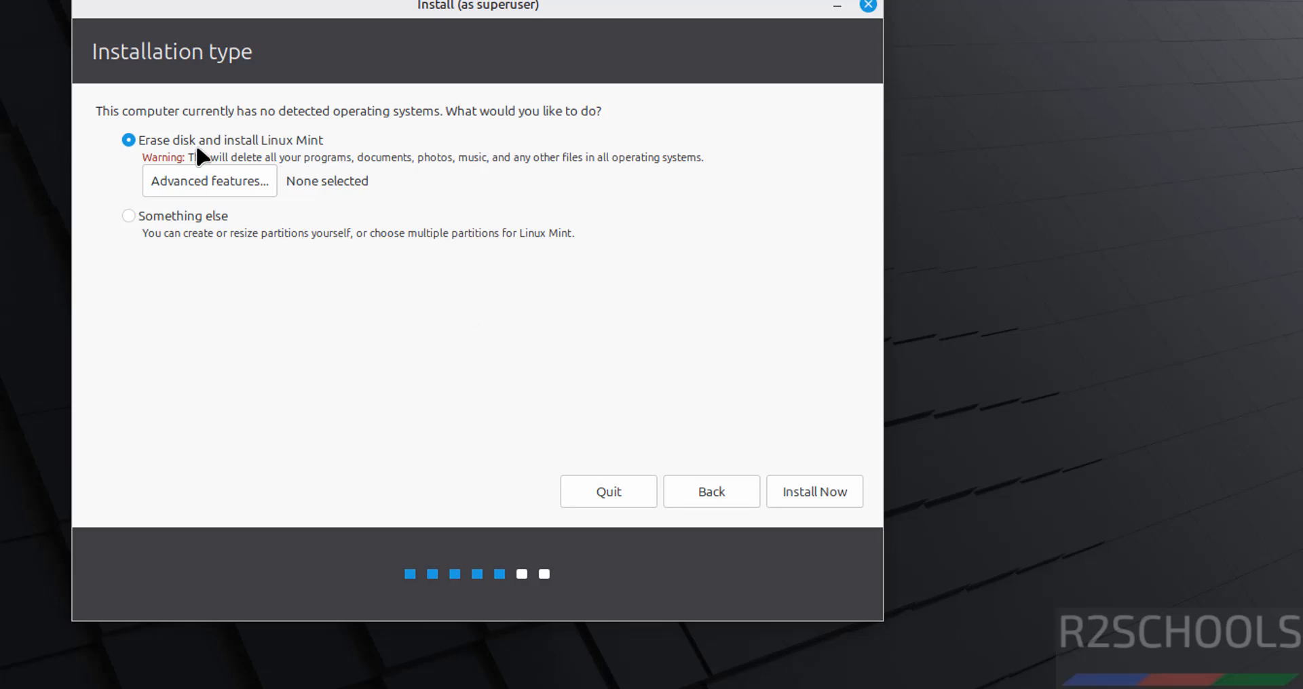
Erase the disk with no LVM or encryption, then confirm writing the partition changes.
click(220, 181)
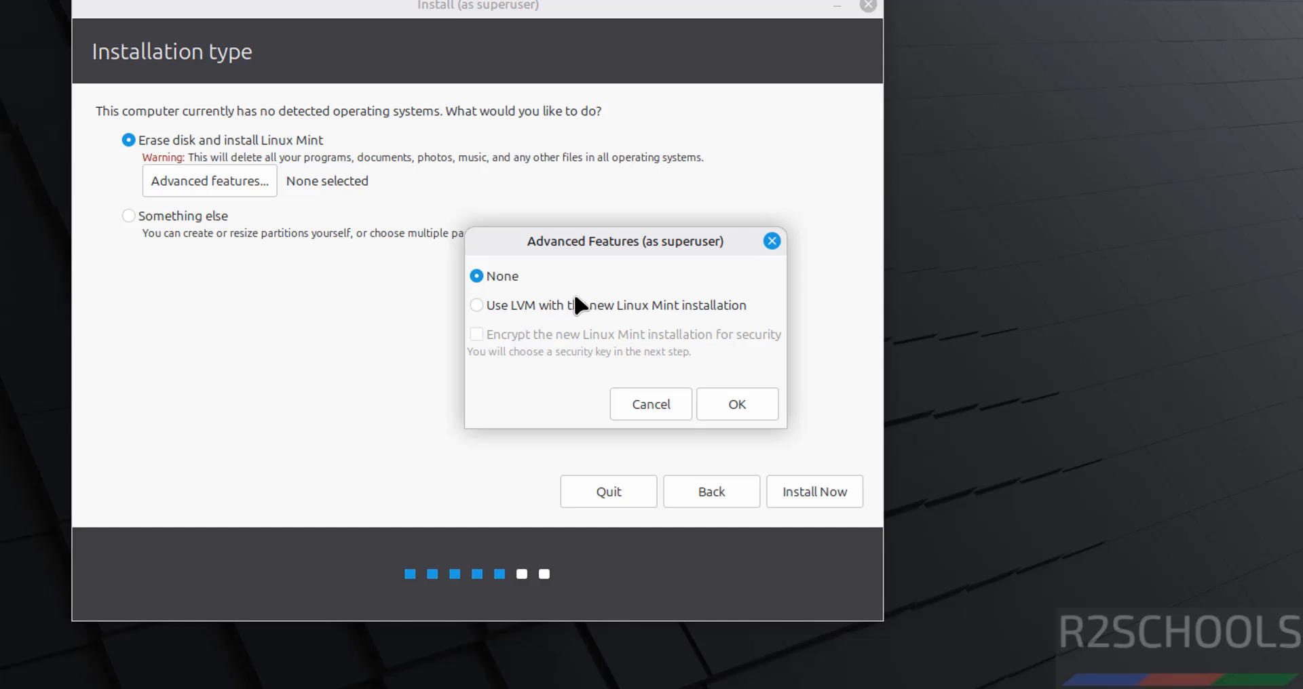
click(657, 308)
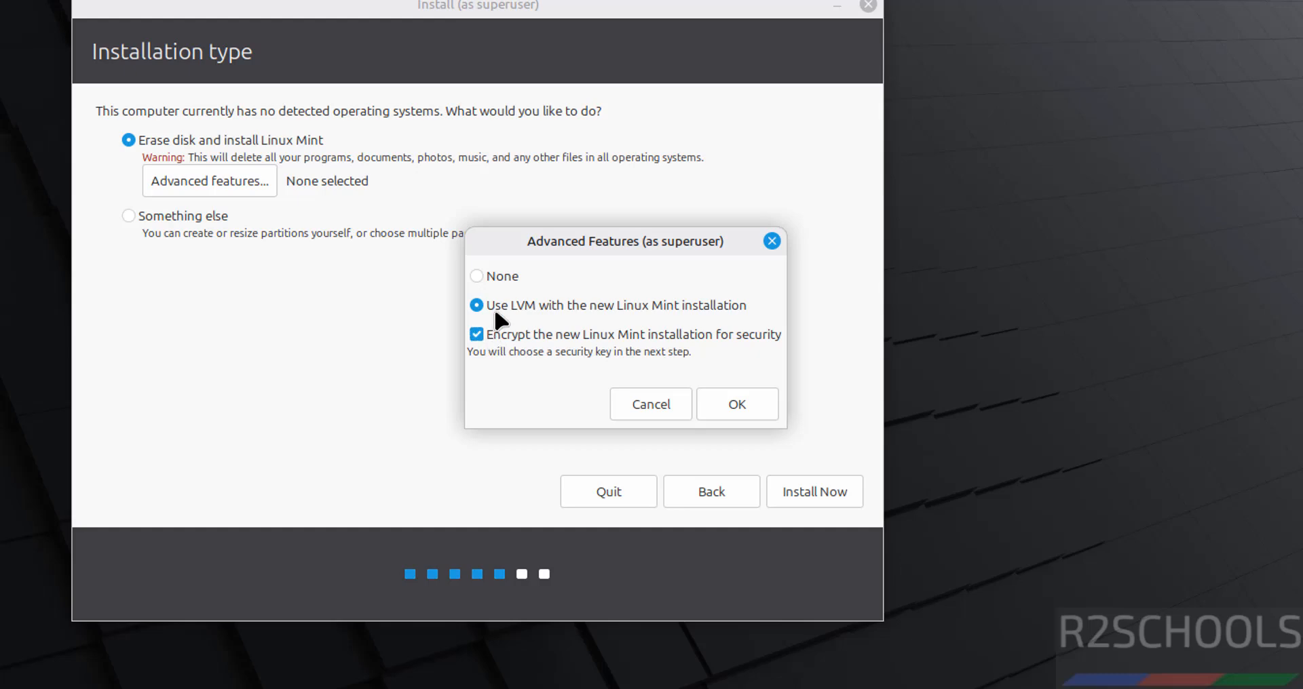
click(490, 289)
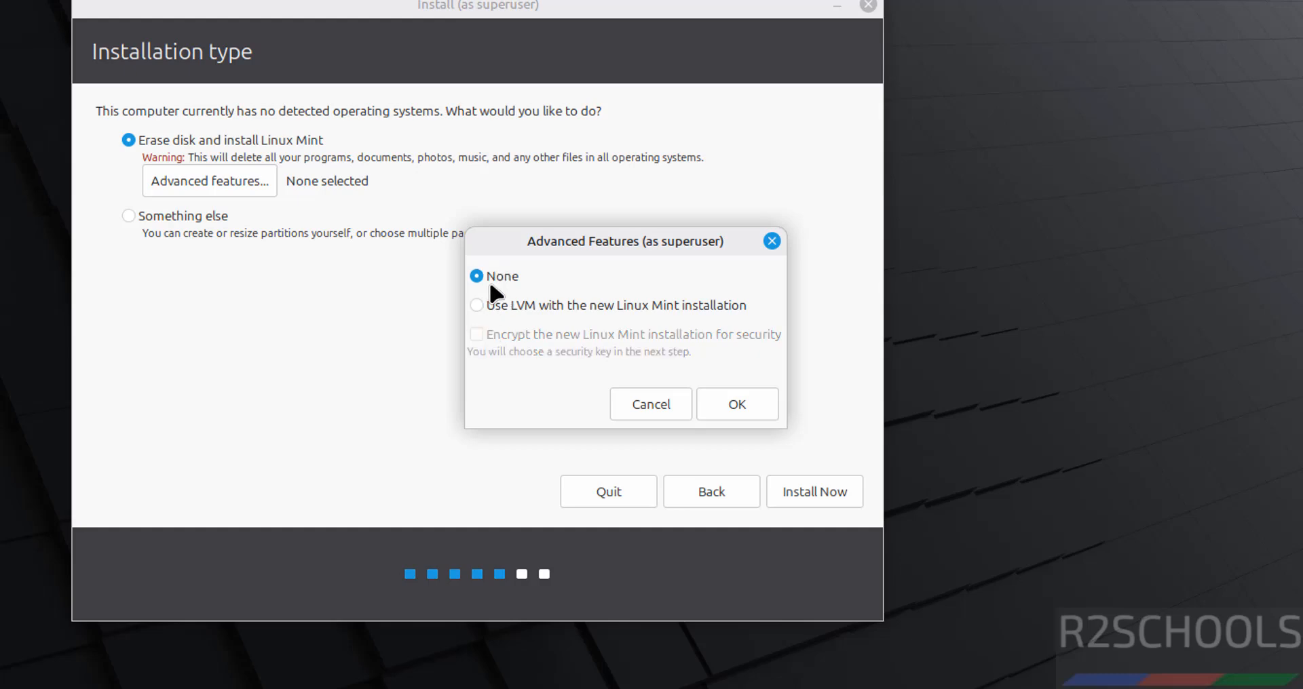
click(750, 418)
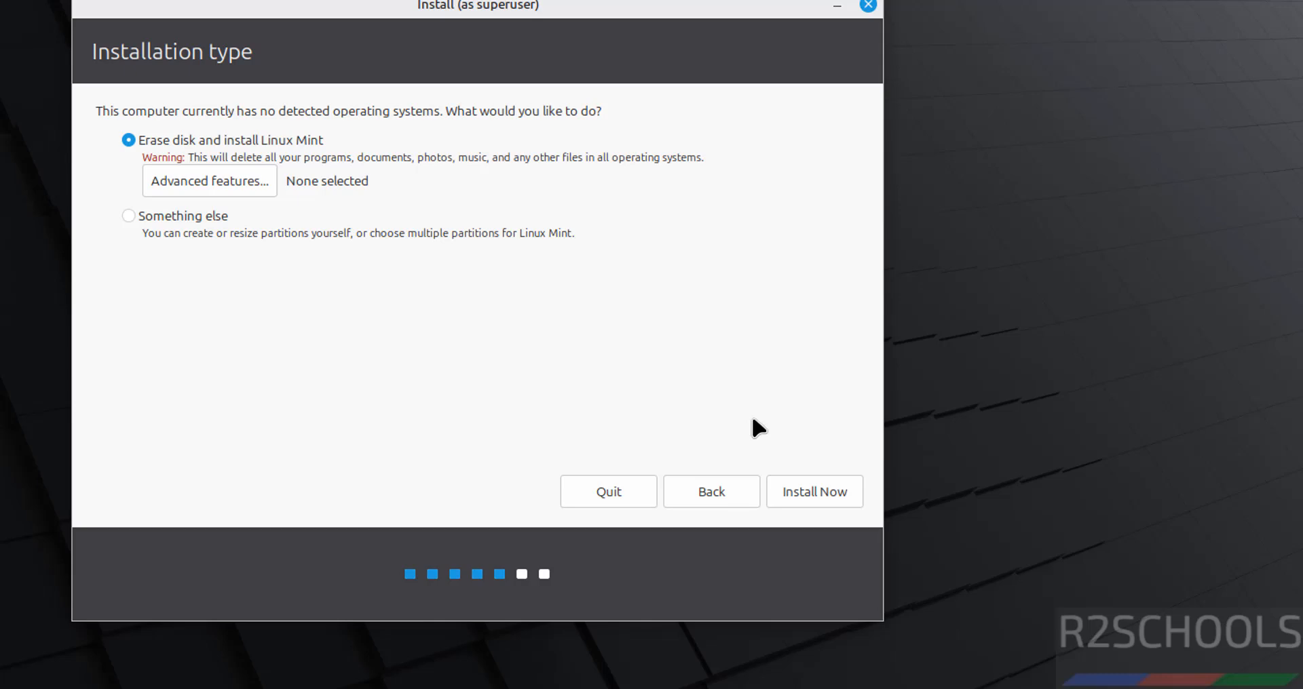
click(818, 490)
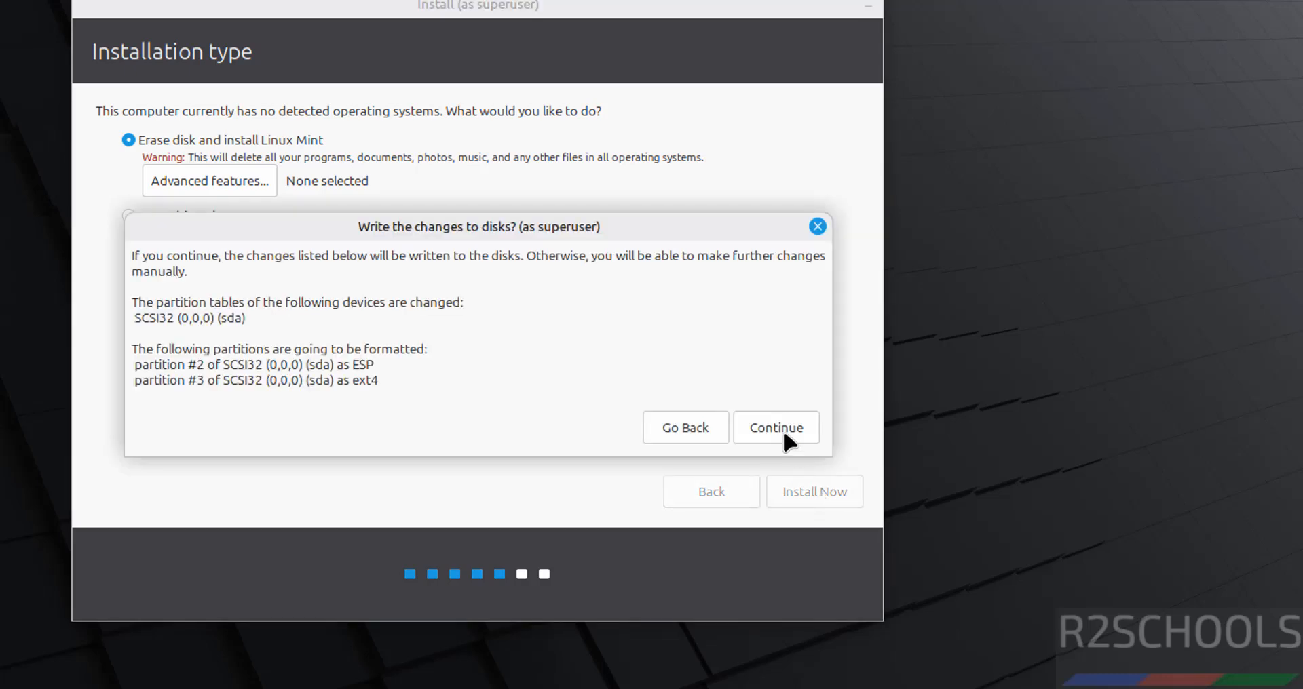
click(784, 435)
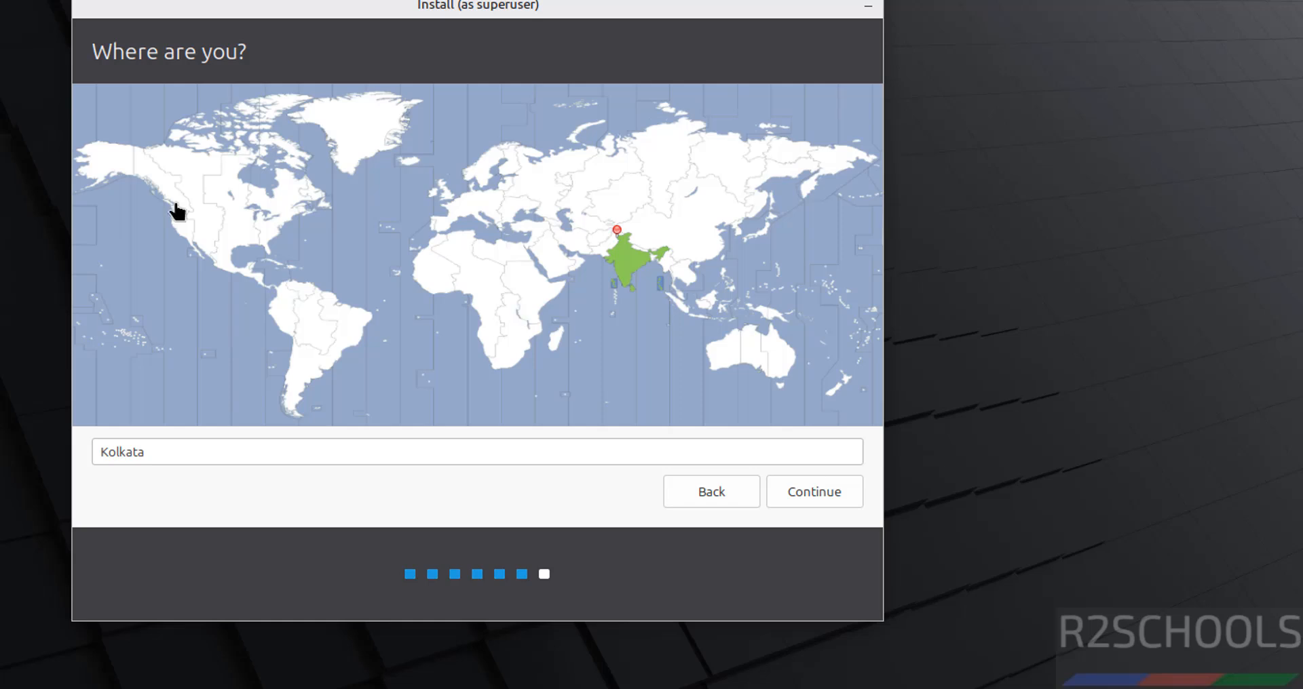
Accept Kolkata as the location, enter your name, and set computer name min22vm.
click(248, 455)
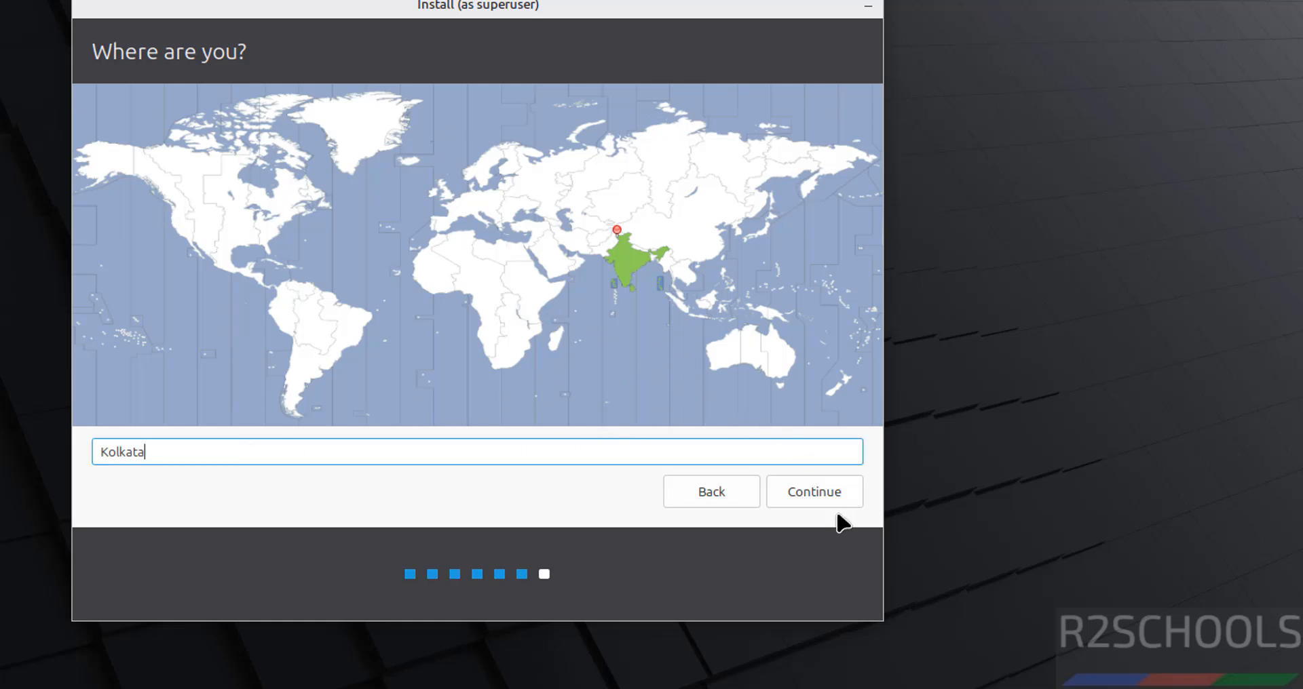
click(814, 493)
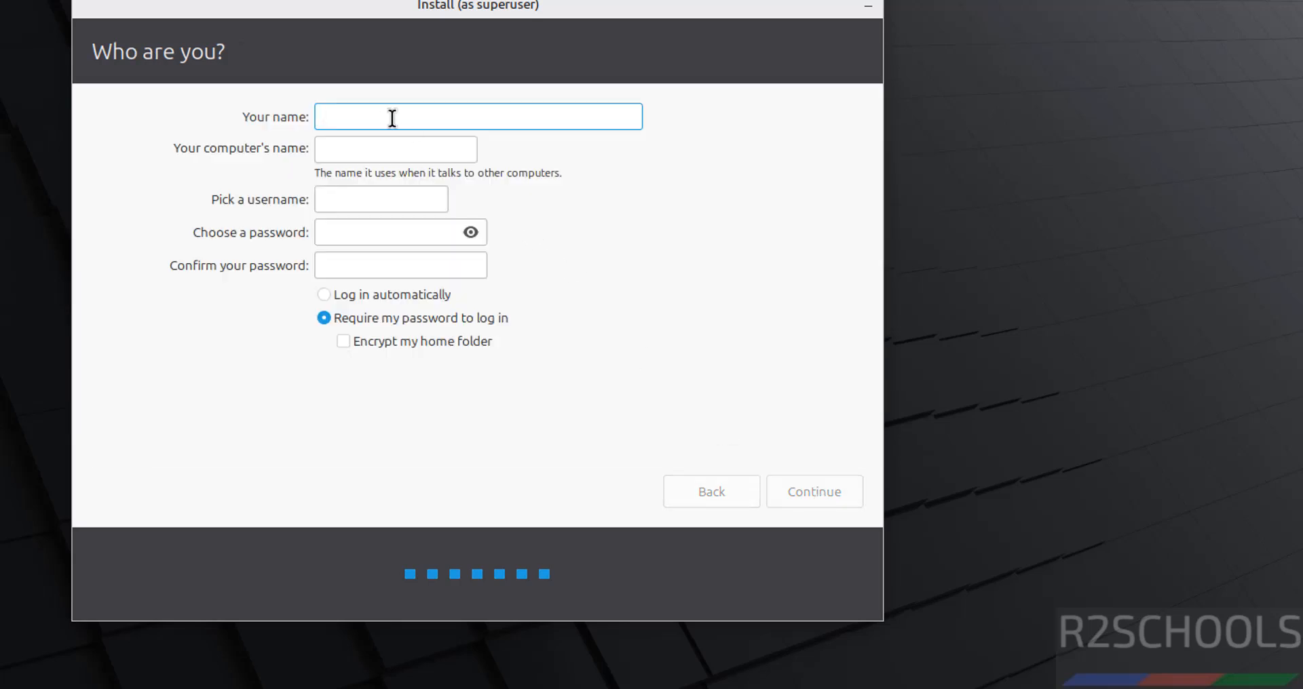
text(r2scho)
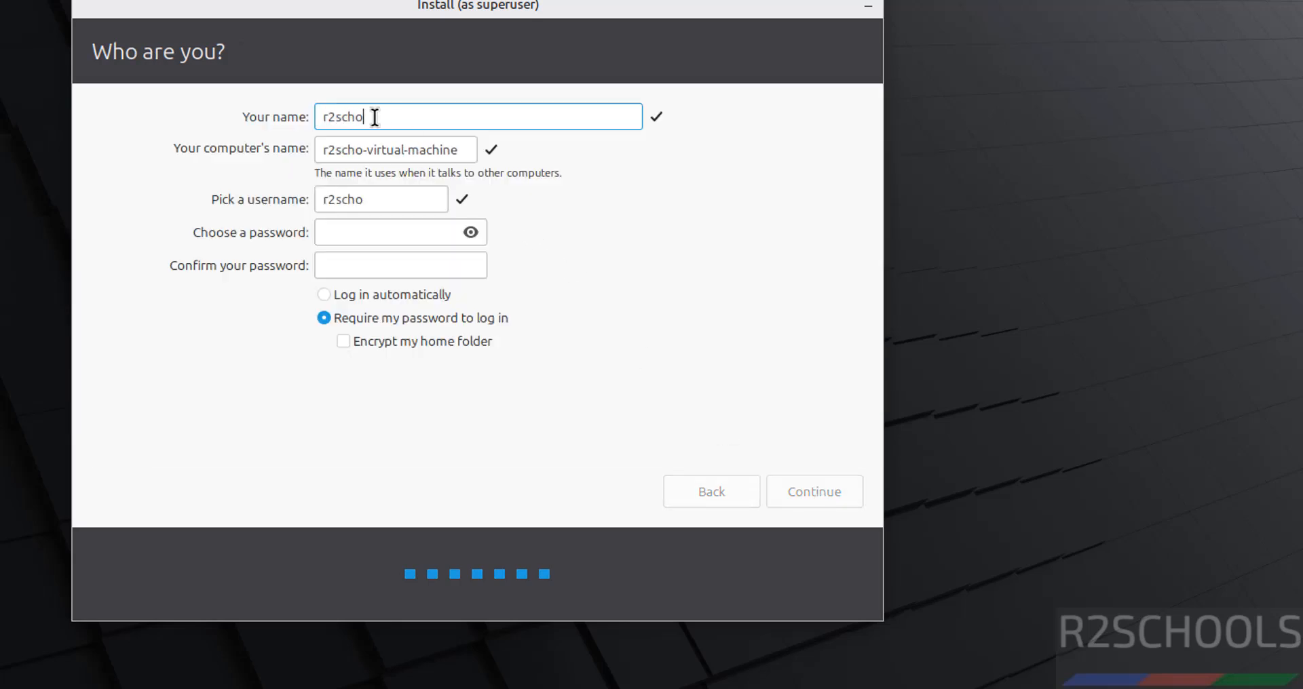
text(ols)
key(Tab)
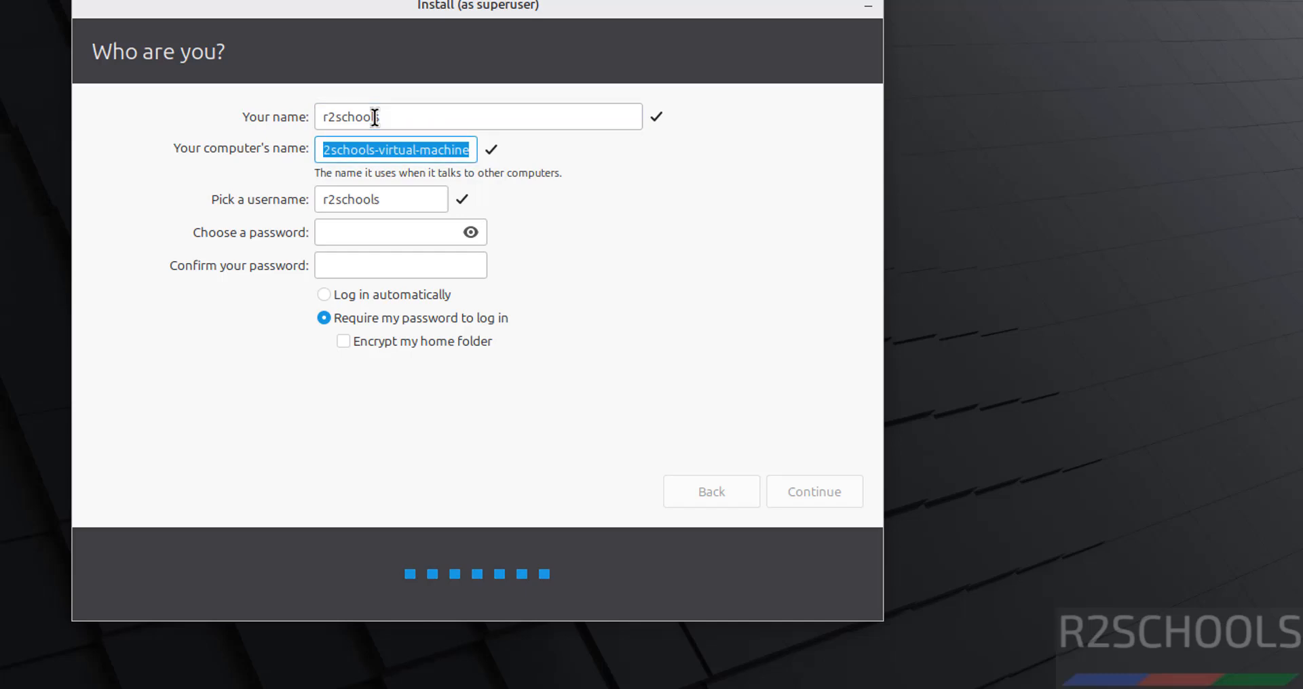
text(min22vm)
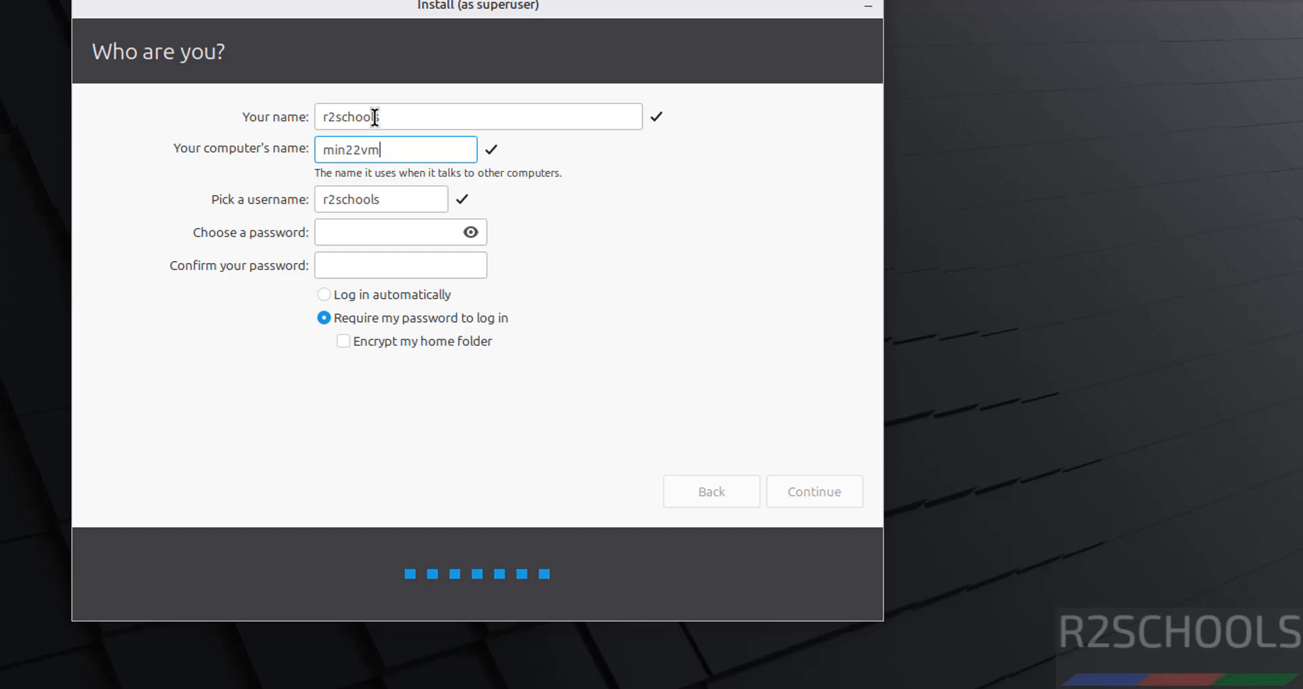
key(Tab)
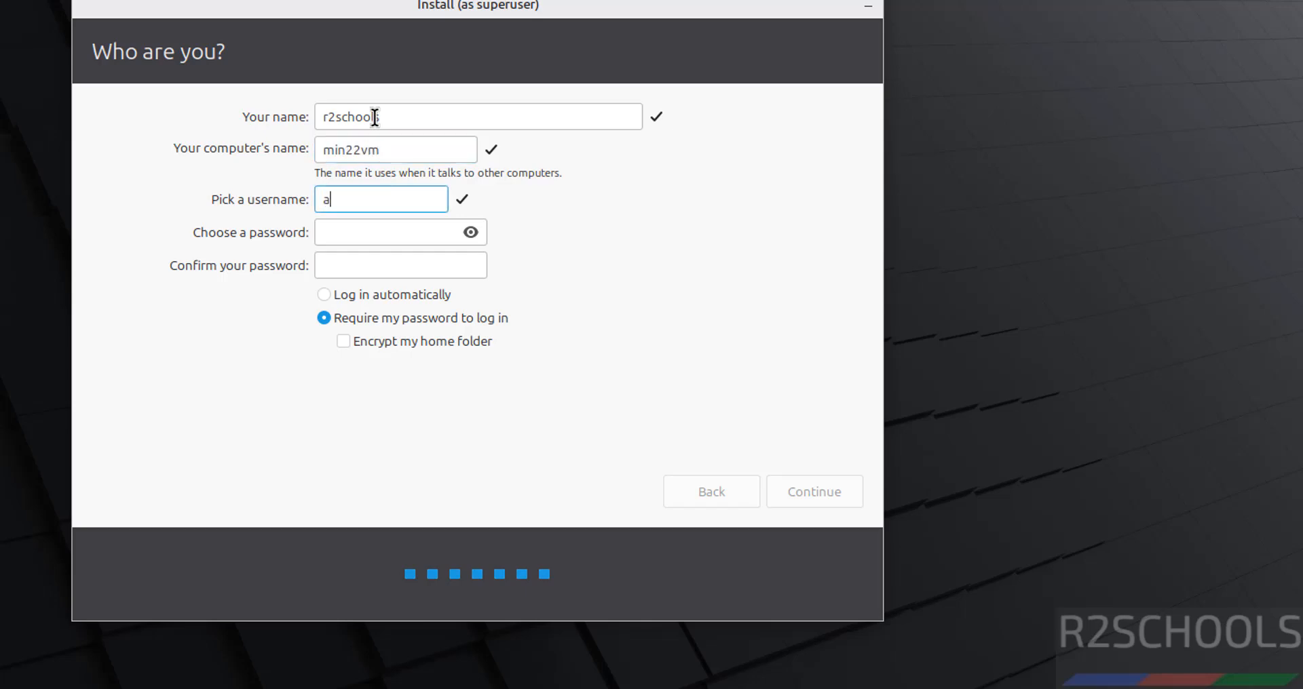
Enter the username and account password twice, then start the installation.
key(Tab)
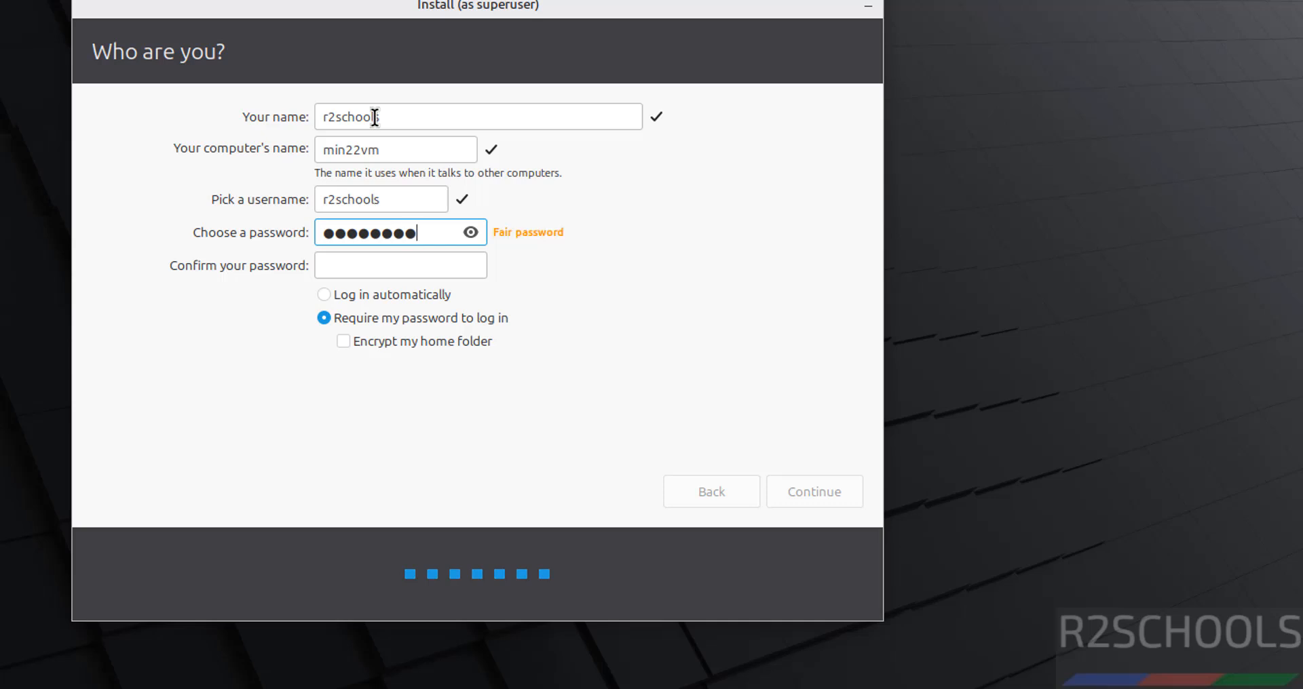
key(Tab)
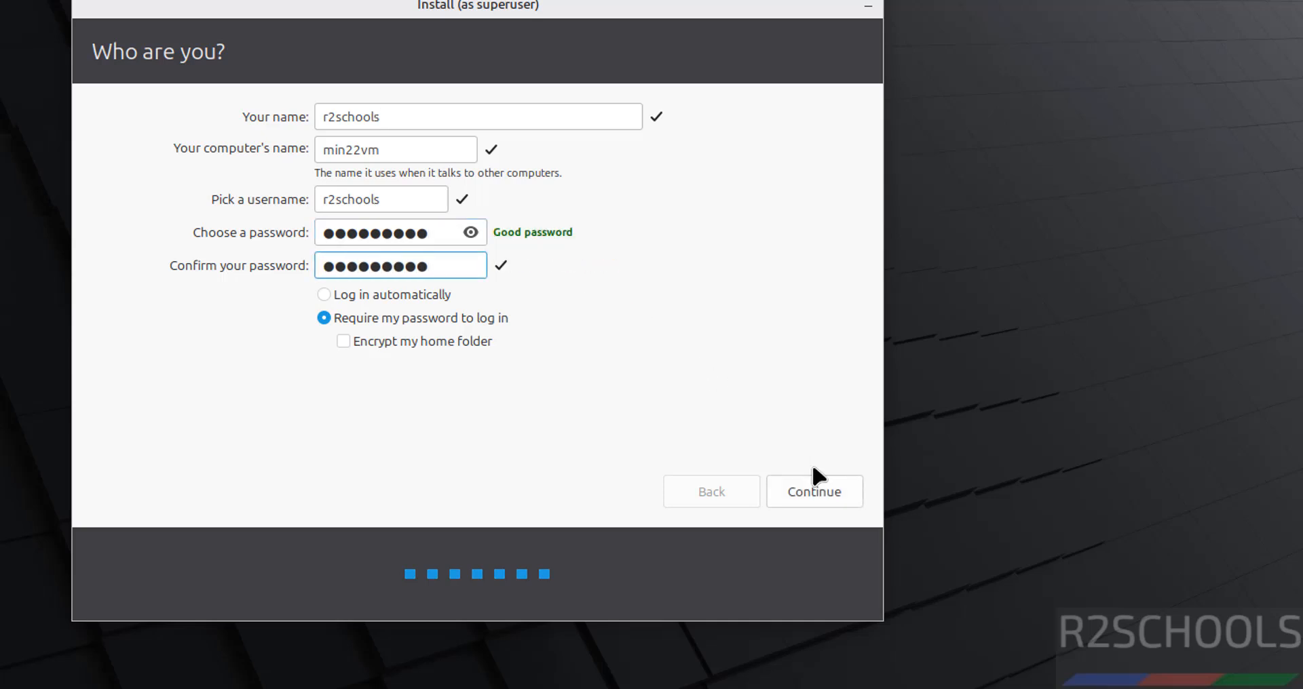
click(819, 493)
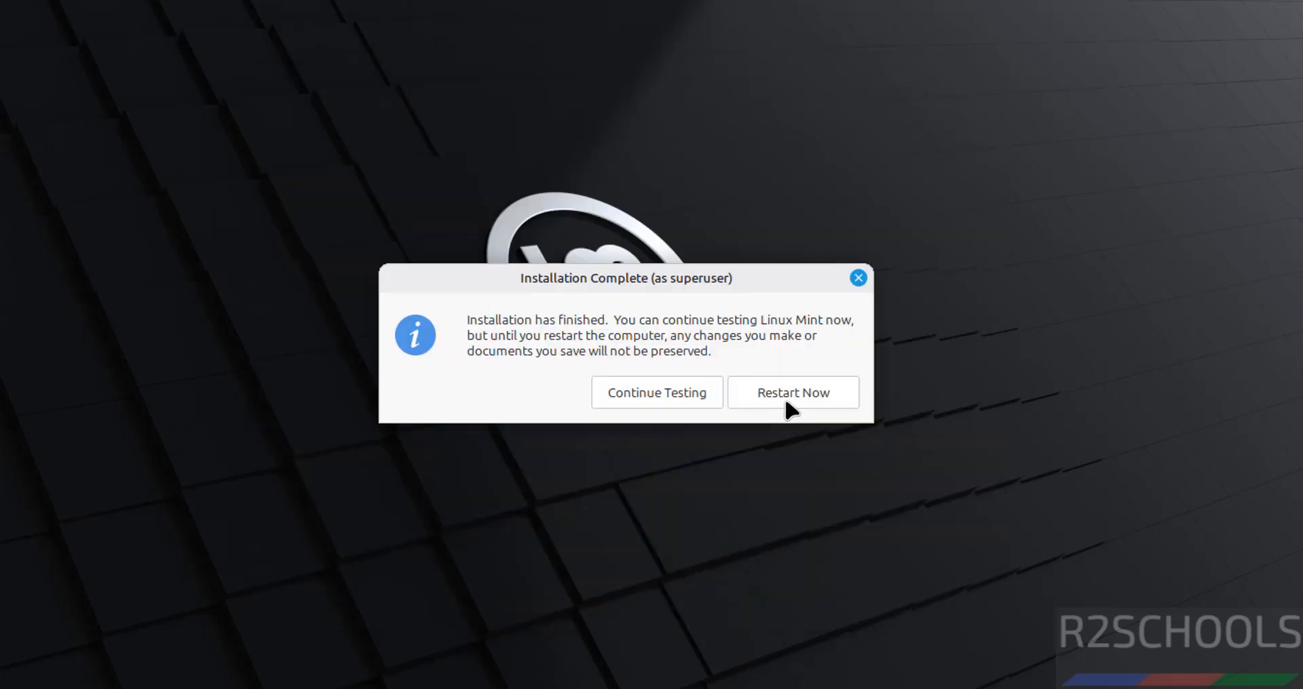
Restart mint22vmmate with CD/DVD (SATA) 'Connect at power on' unchecked, then continue past the remove-media prompt.
click(788, 405)
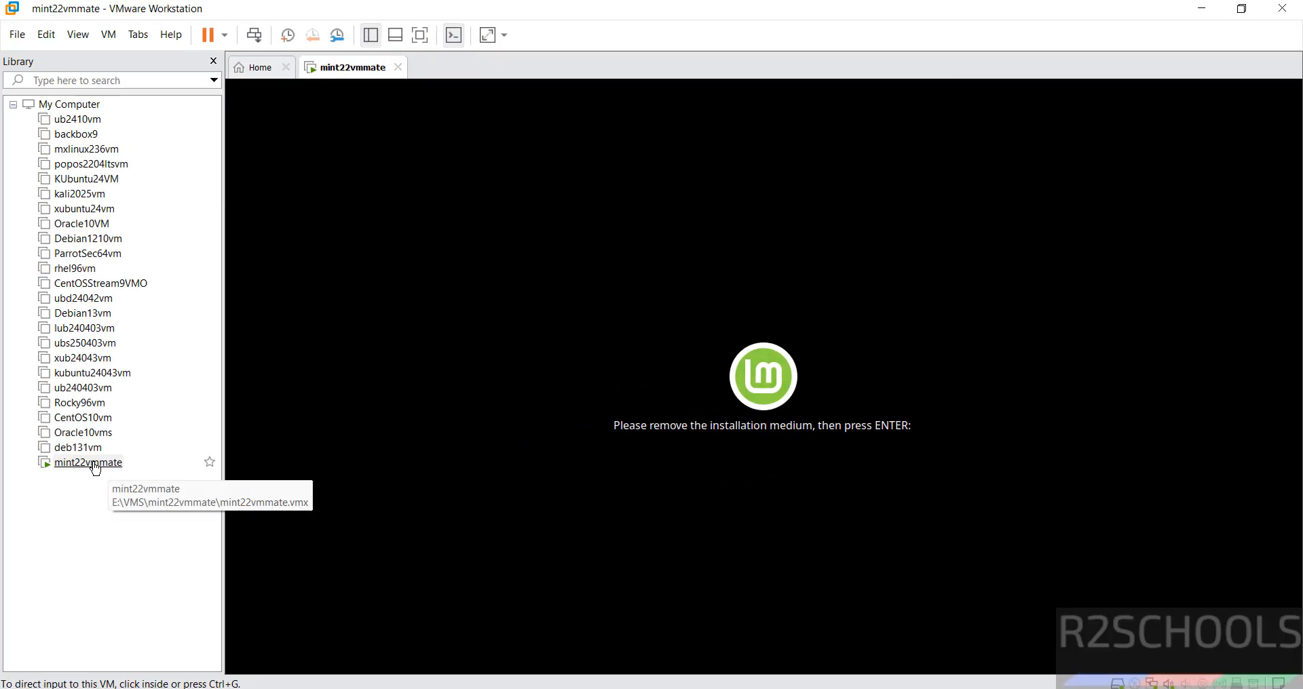
right_click(95, 468)
click(116, 452)
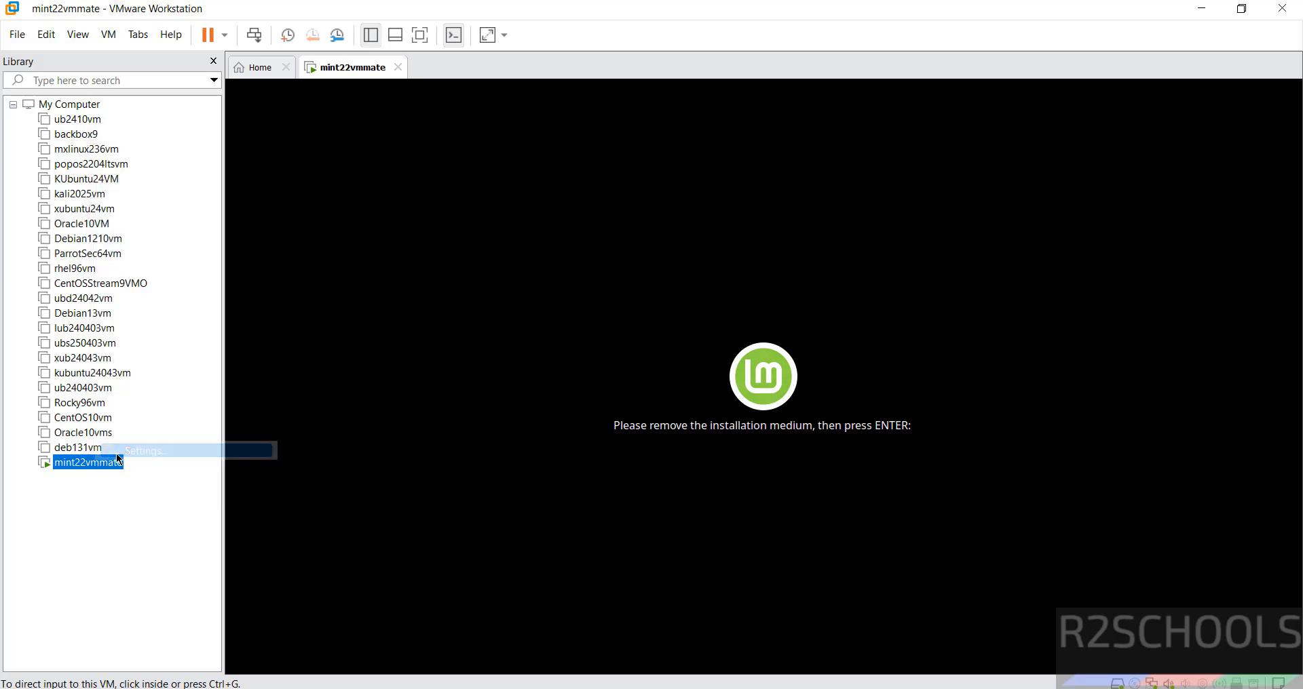
click(420, 162)
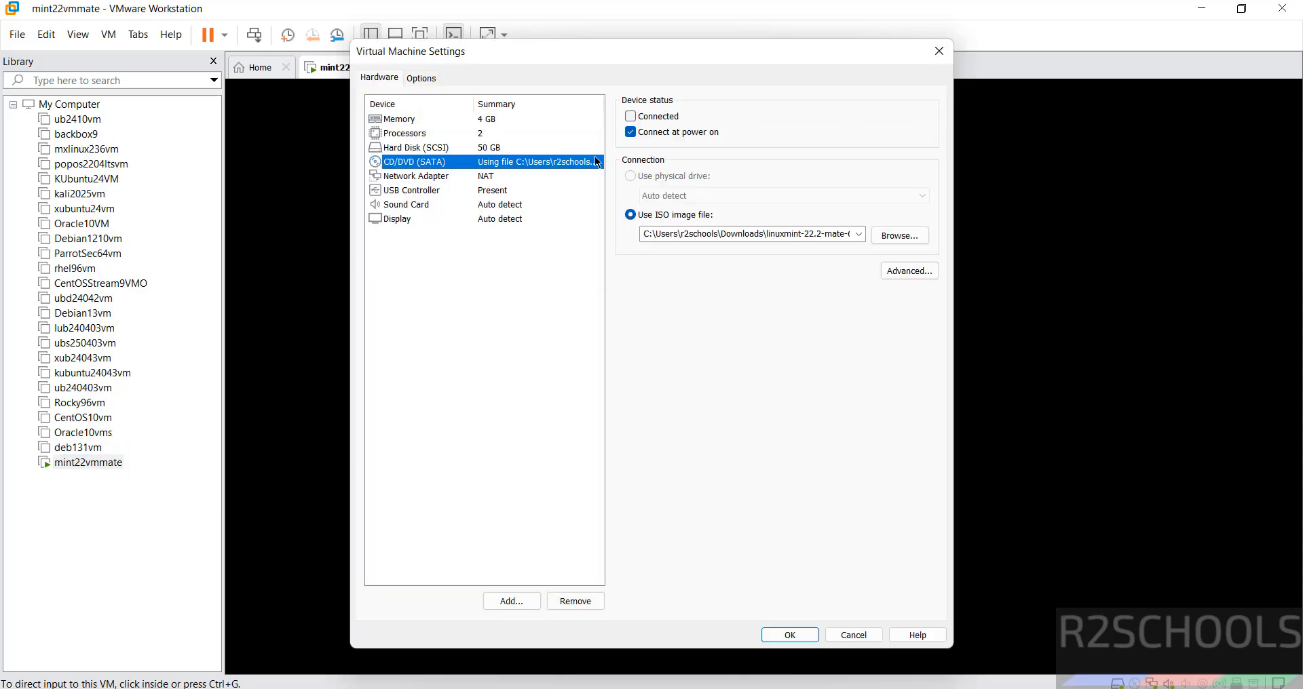
click(635, 134)
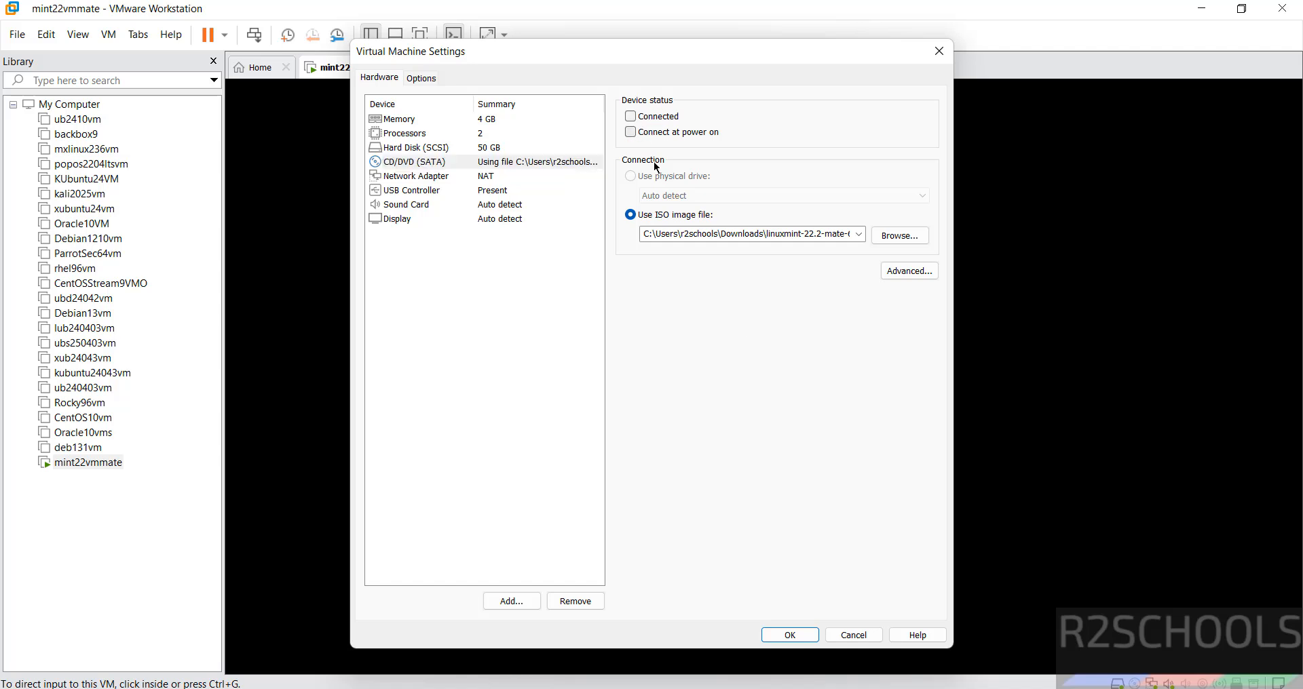
click(789, 635)
click(796, 502)
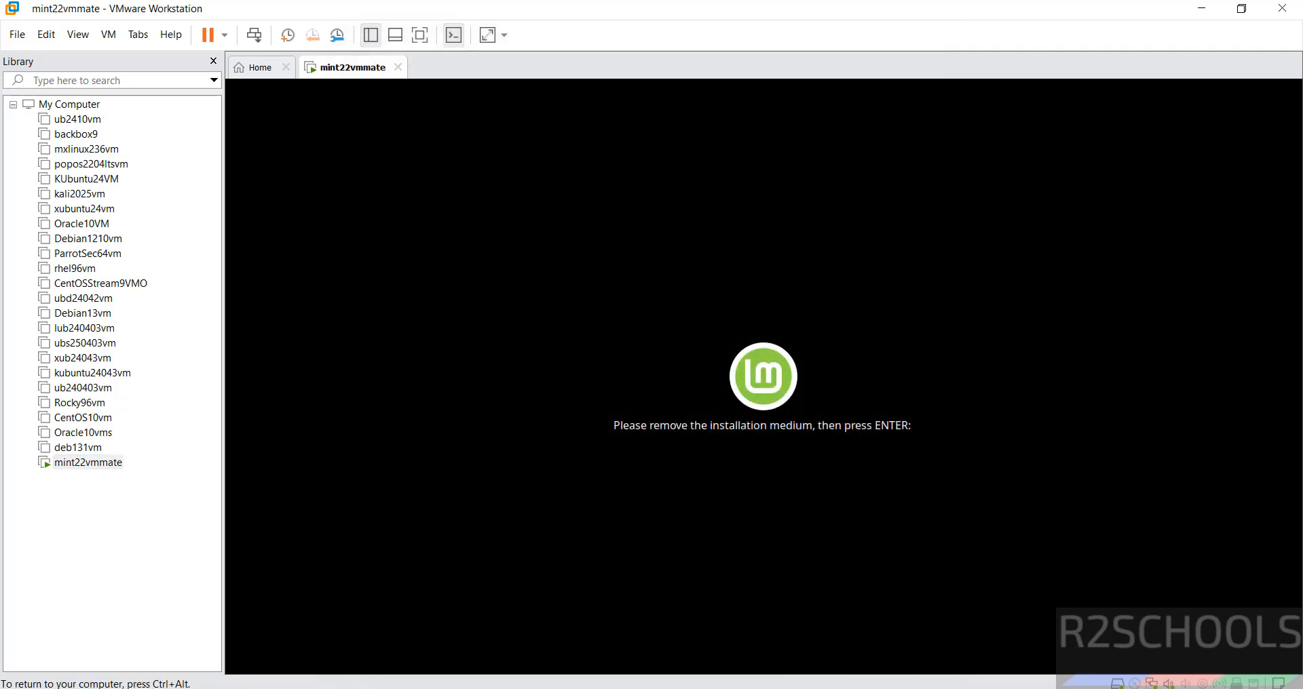
key(Return)
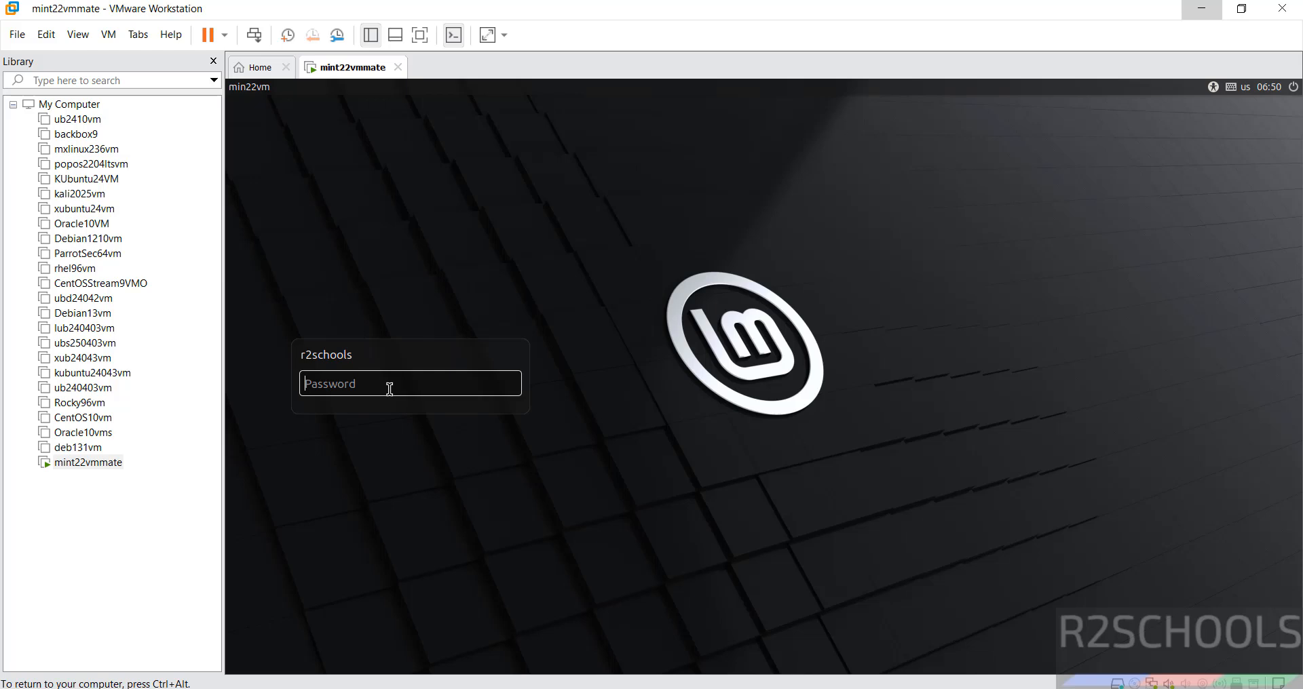
Log in with the account password, close the Welcome dialog, and launch a terminal from the taskbar.
text(********)
key(Return)
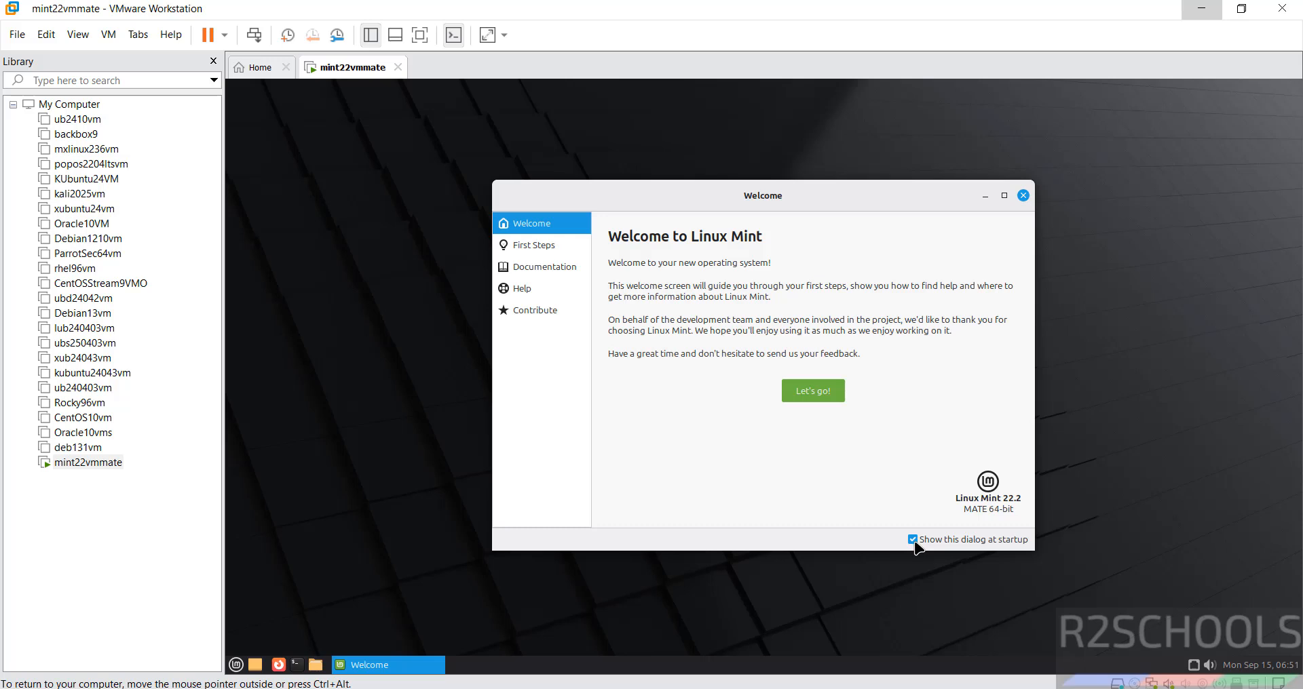
click(1023, 197)
click(296, 665)
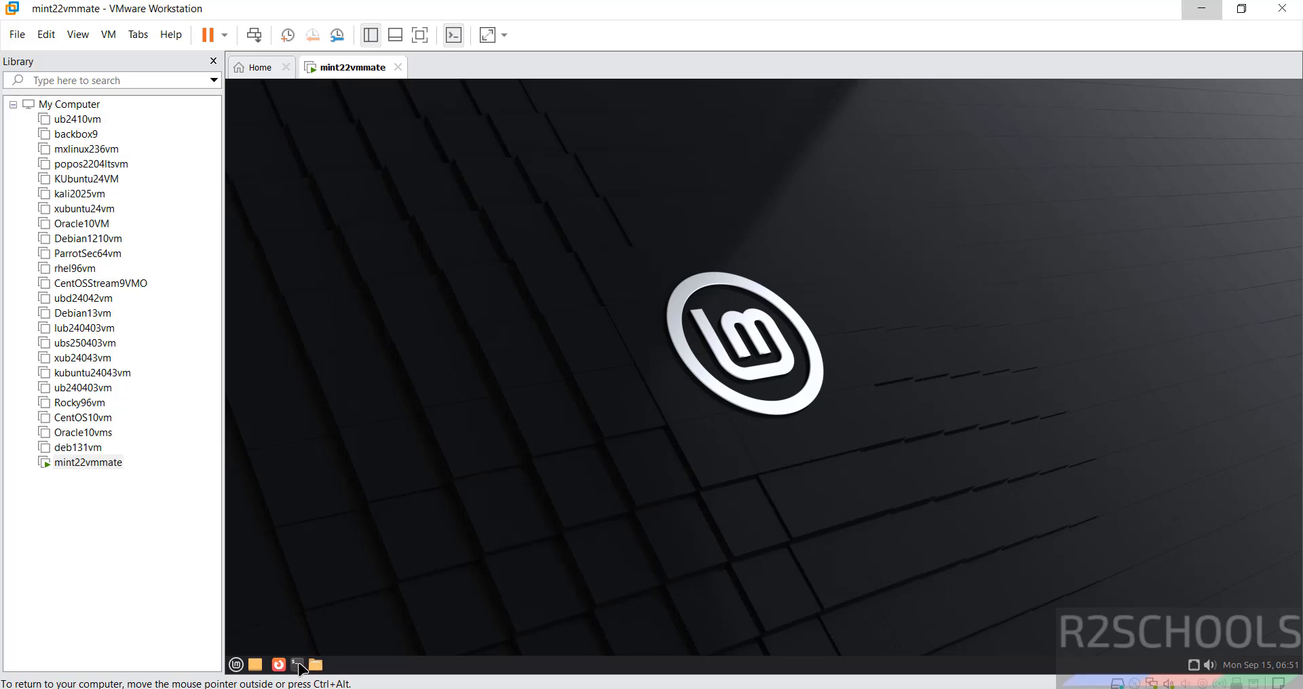
click(581, 238)
Display the Mint release details with 'more /etc/os-release', then clear the terminal.
click(712, 332)
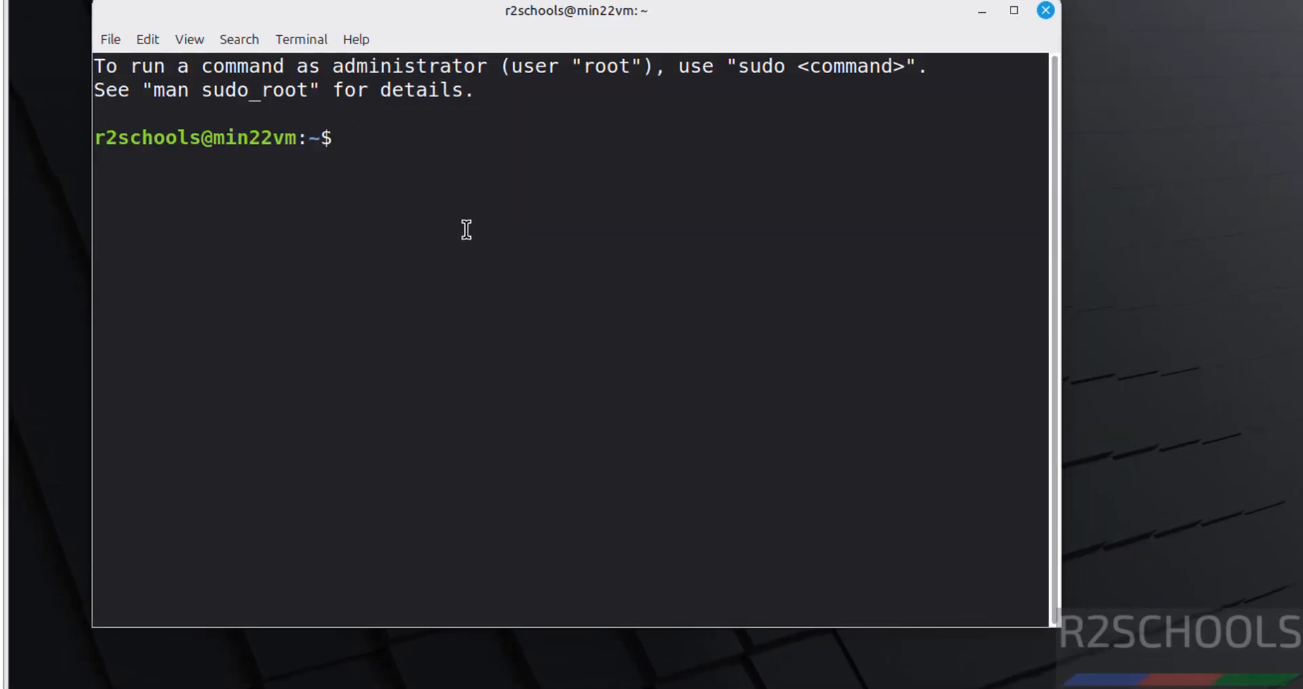
text(more /etc/)
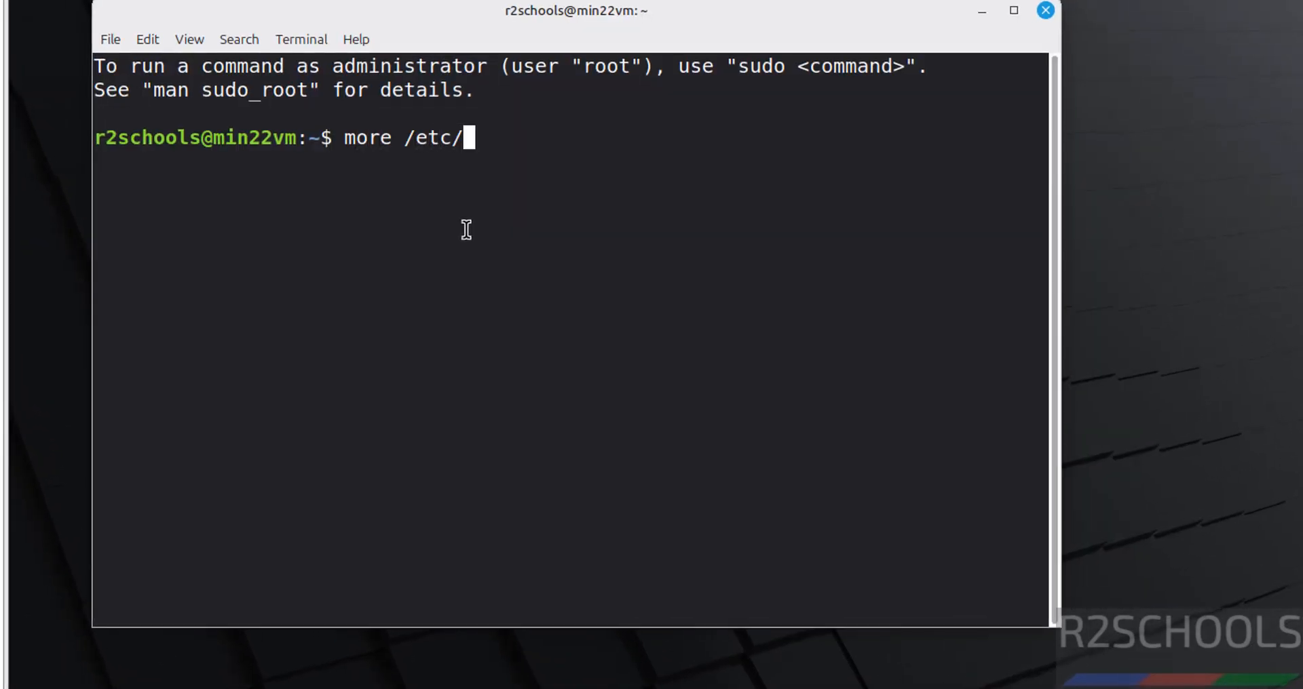
text(os-rew)
key(BackSpace)
text(l)
key(Tab)
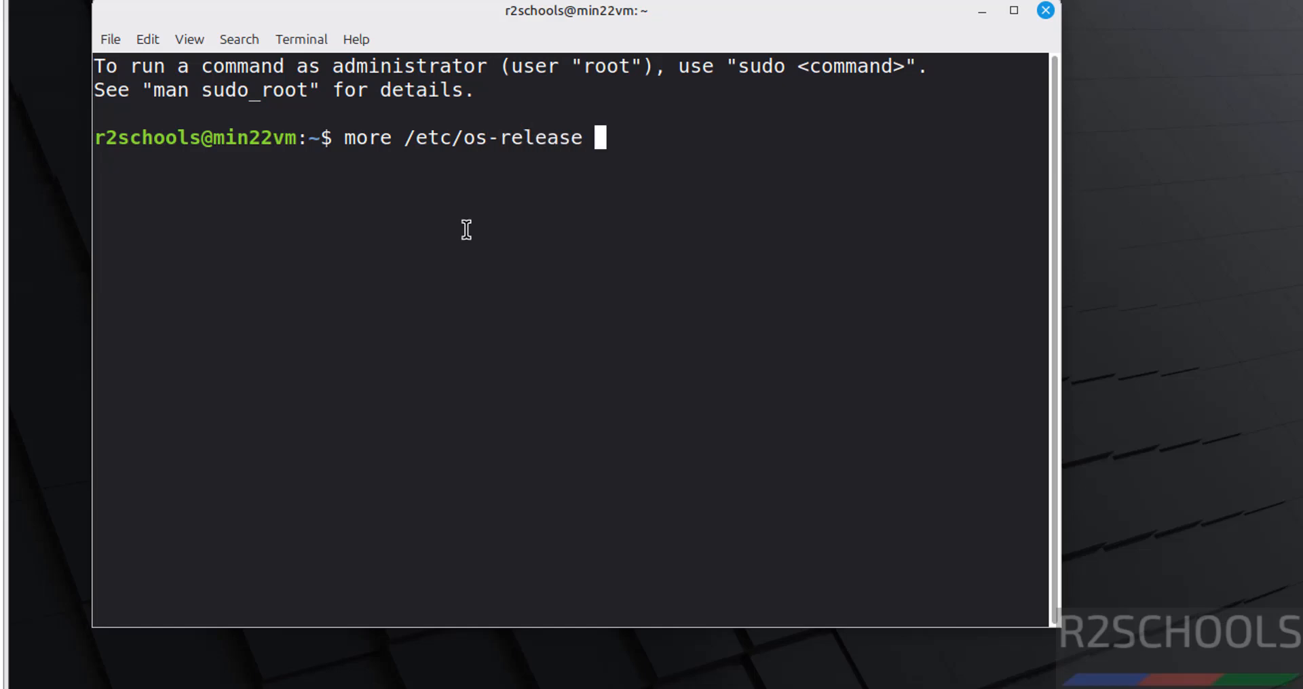
key(Return)
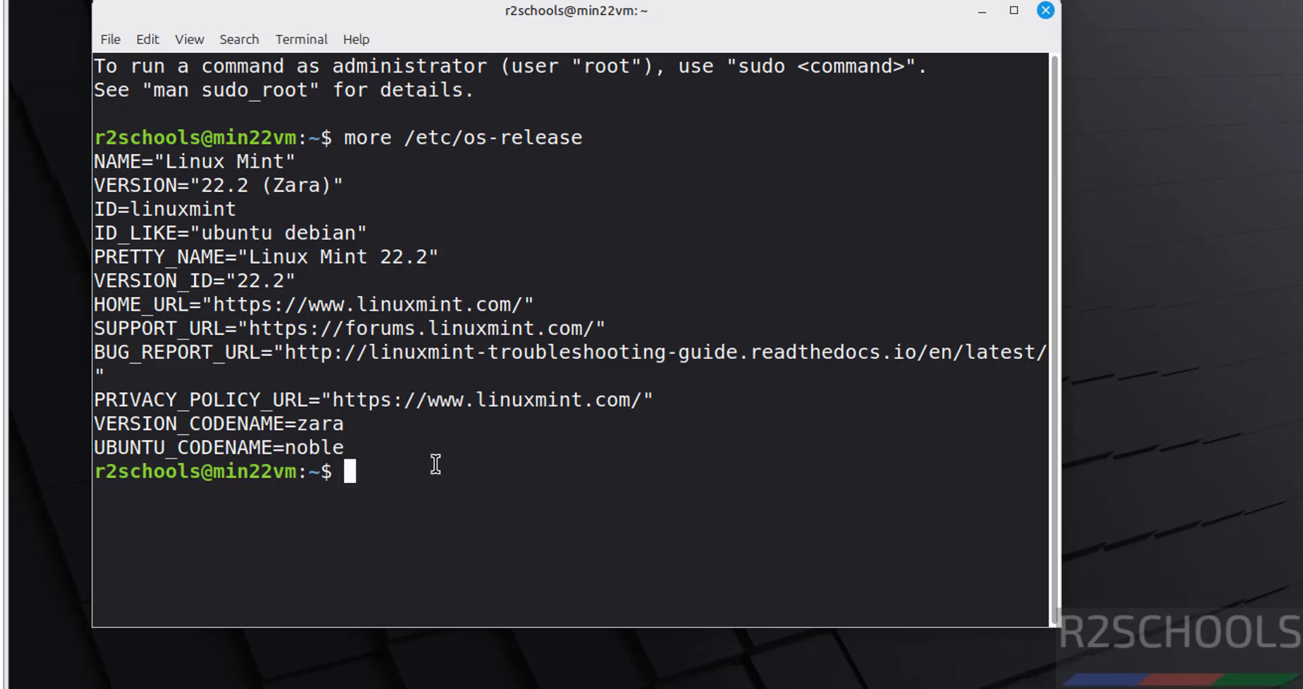
key(ctrl+l)
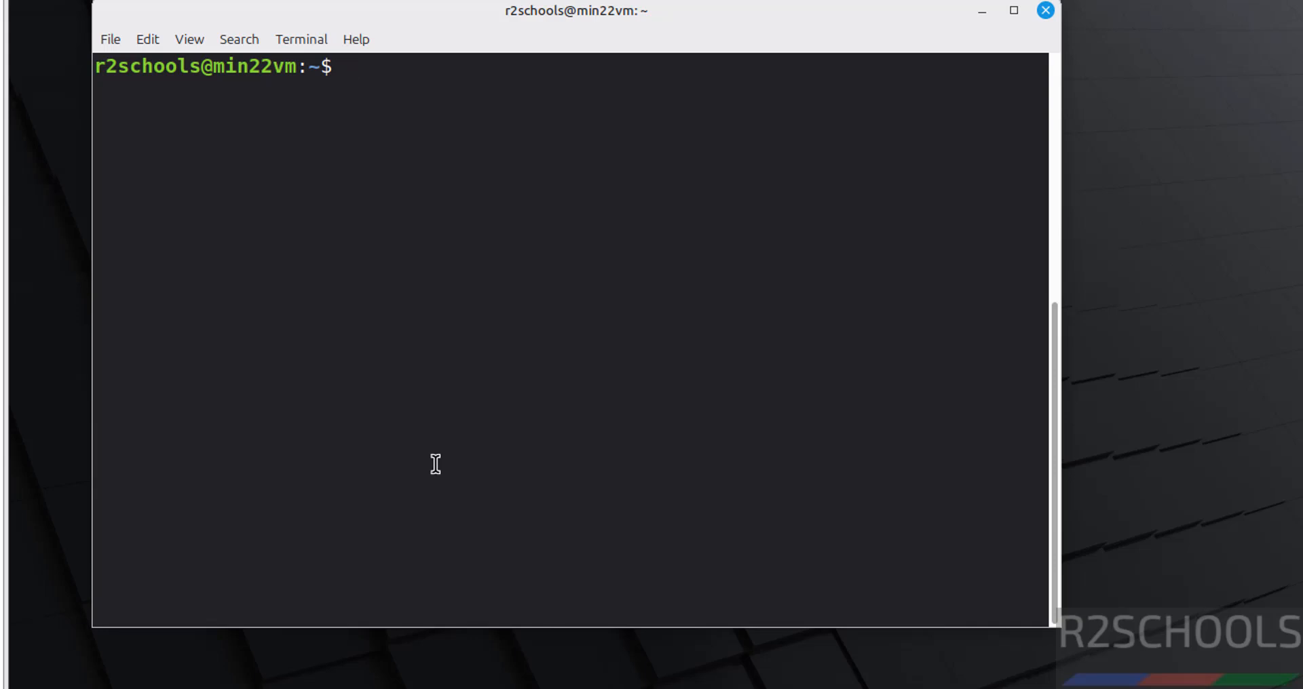
Run 'ifconfig' to list the network interfaces and addresses.
text(sudo apt upa)
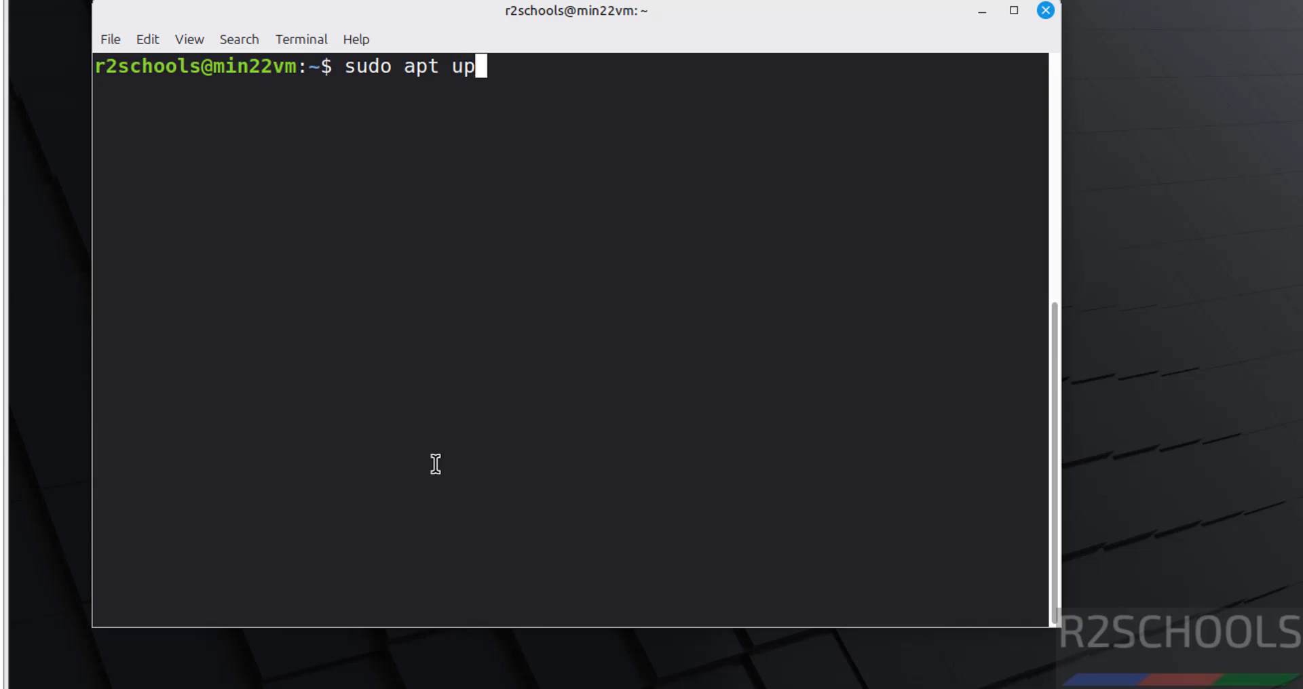
key(BackSpace)
key(BackSpace)
key(BackSpace)
key(BackSpace)
key(BackSpace)
key(BackSpace)
key(BackSpace)
key(BackSpace)
key(BackSpace)
key(BackSpace)
key(BackSpace)
key(BackSpace)
text(ifconfig)
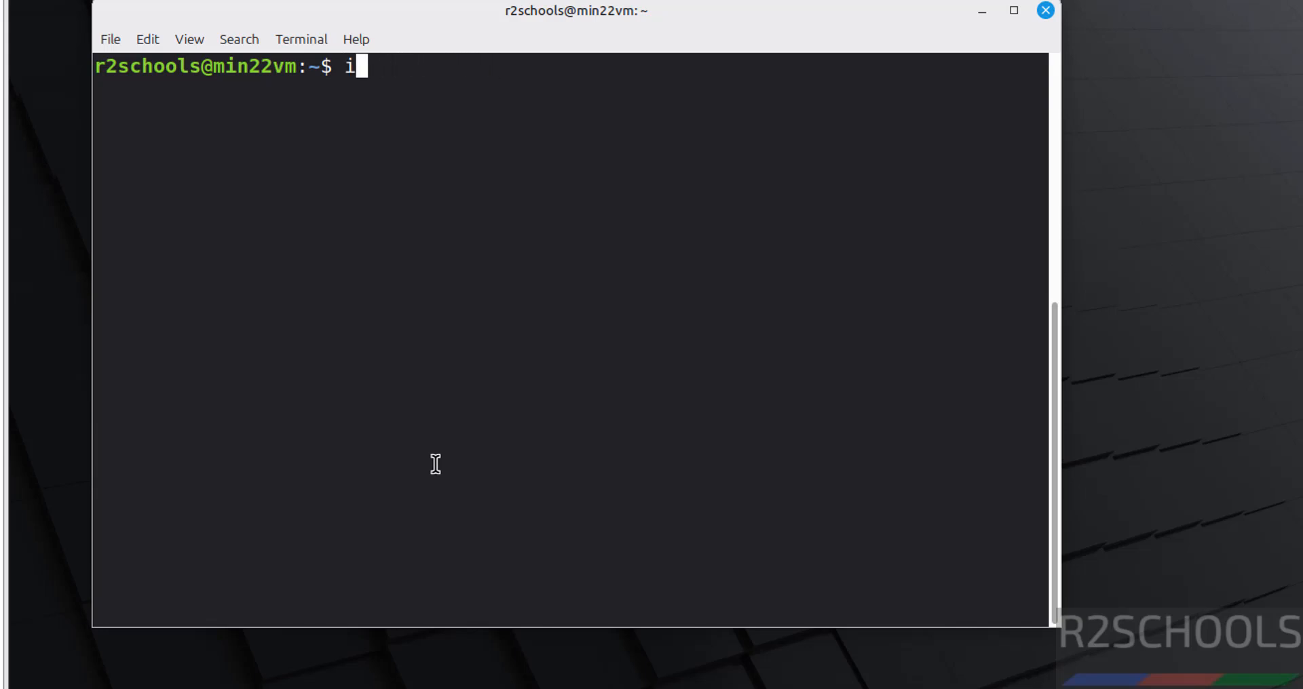
key(Return)
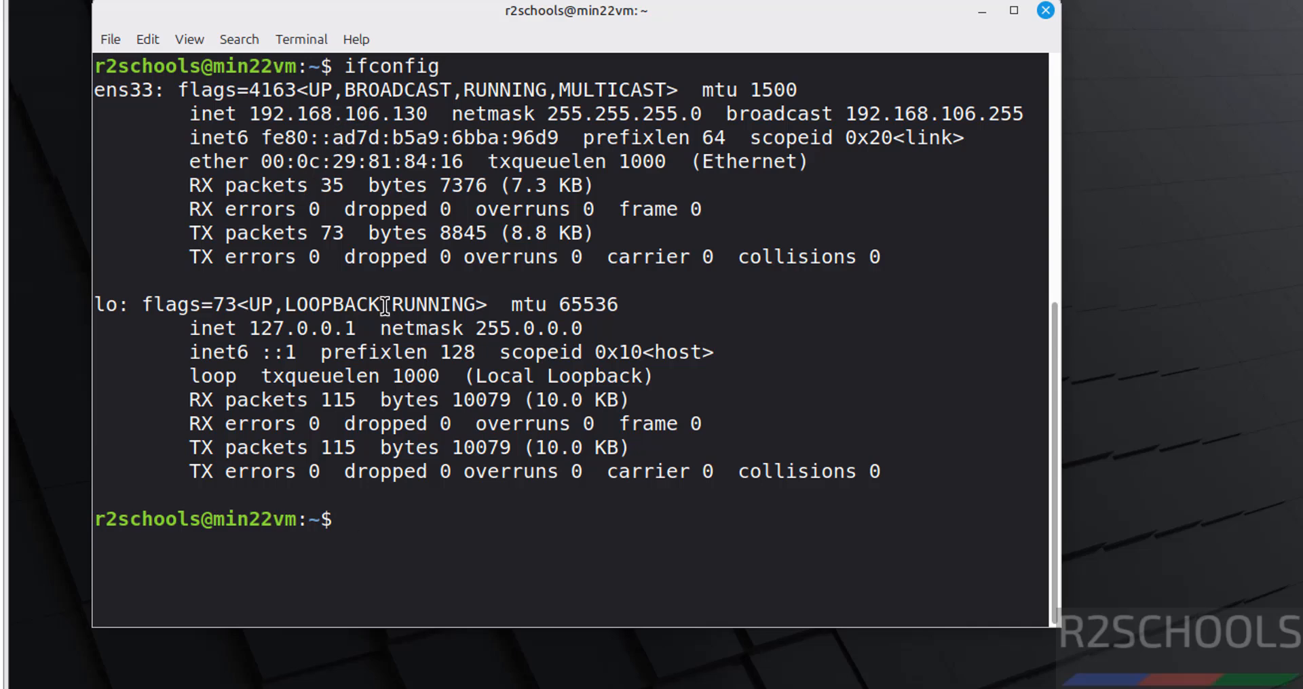
Run 'sudo apt update && sudo apt upgrade' with the administrator password and confirm with y.
text(sudo apt )
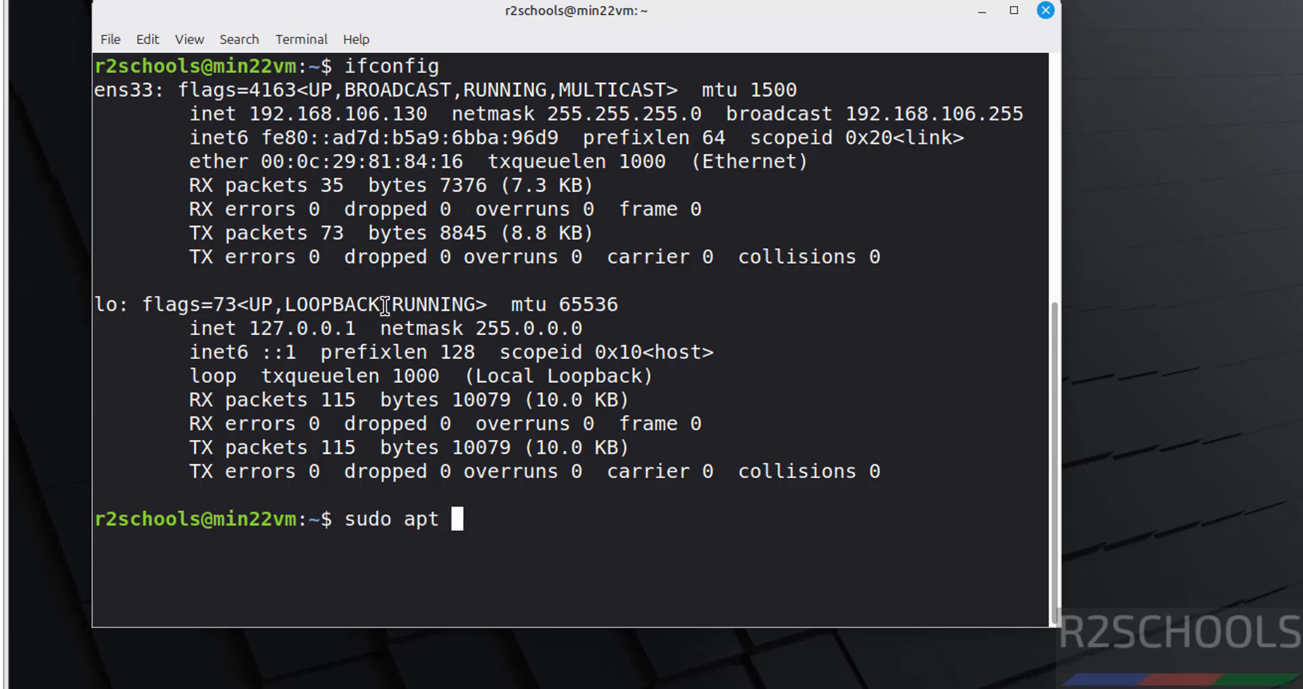
text(update && )
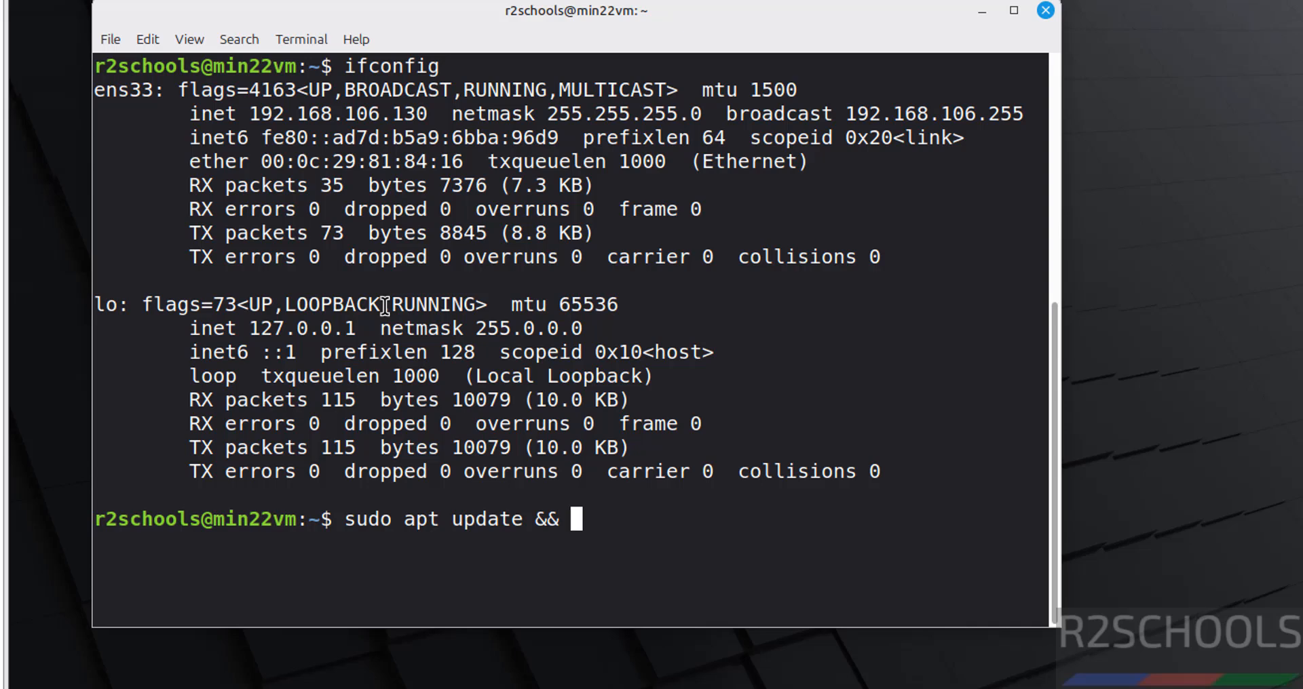
text(sudo apt upg)
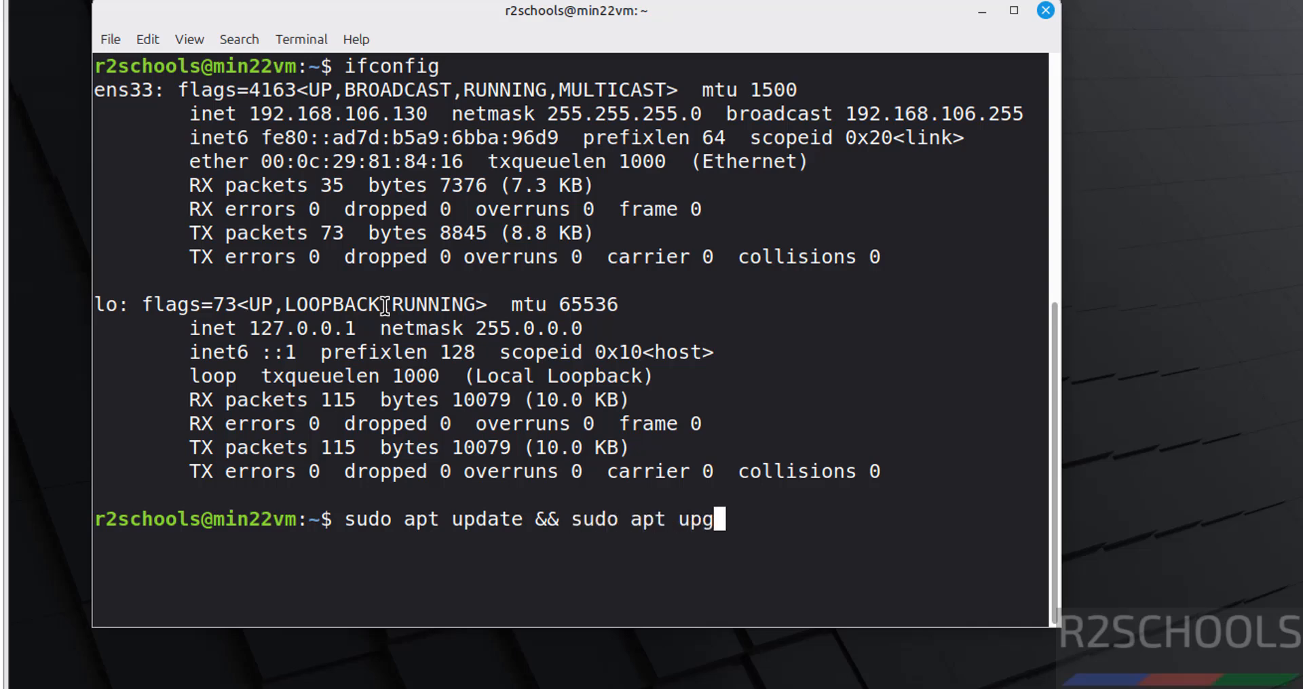
text(rade)
key(Return)
text(*****)
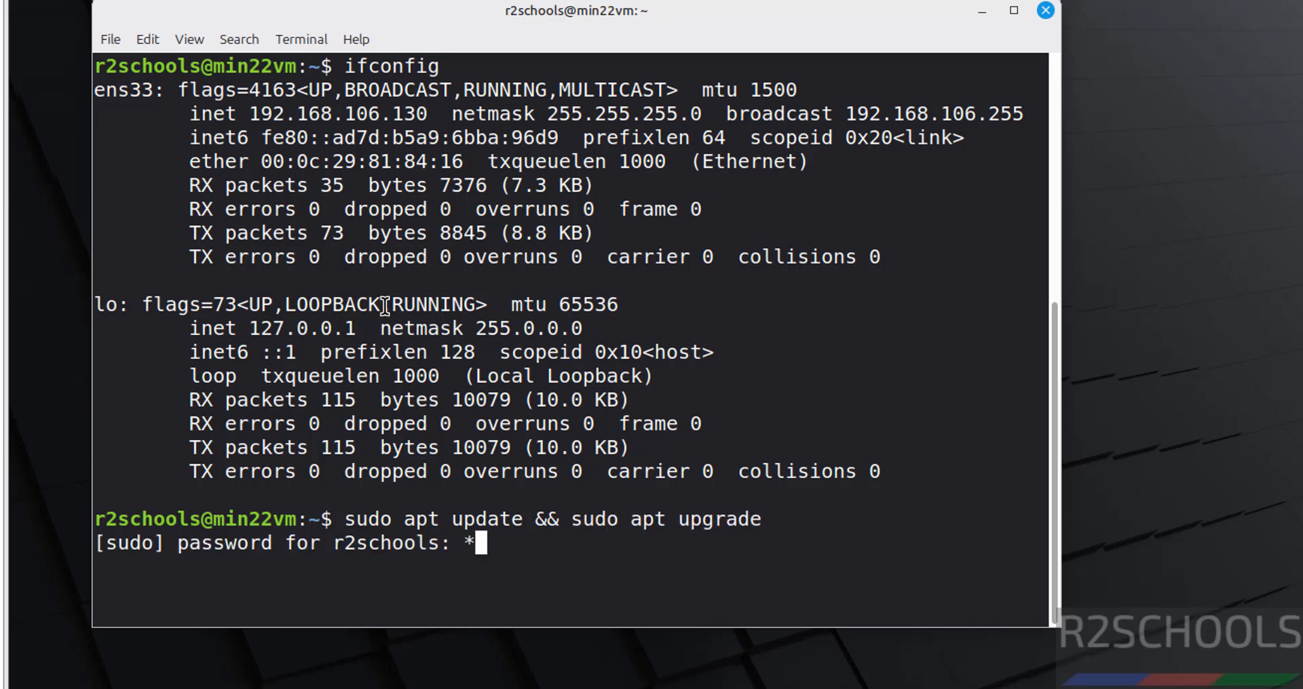
text(****)
key(Return)
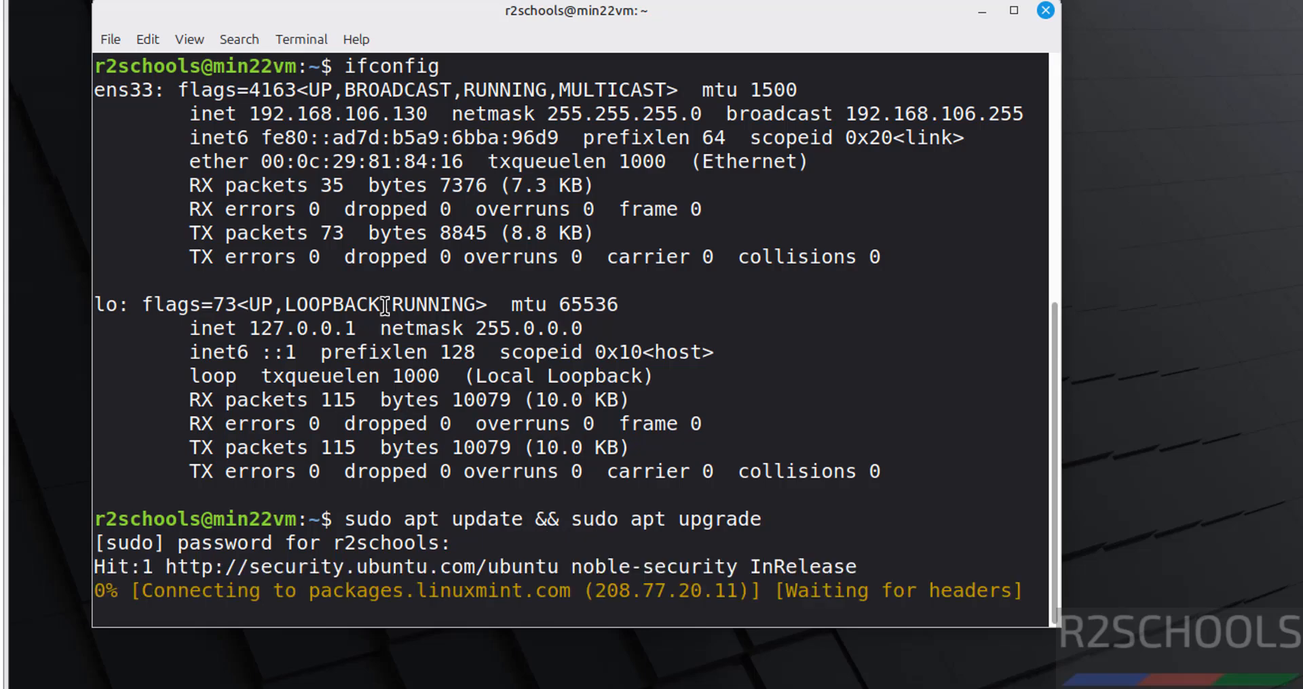
text(y)
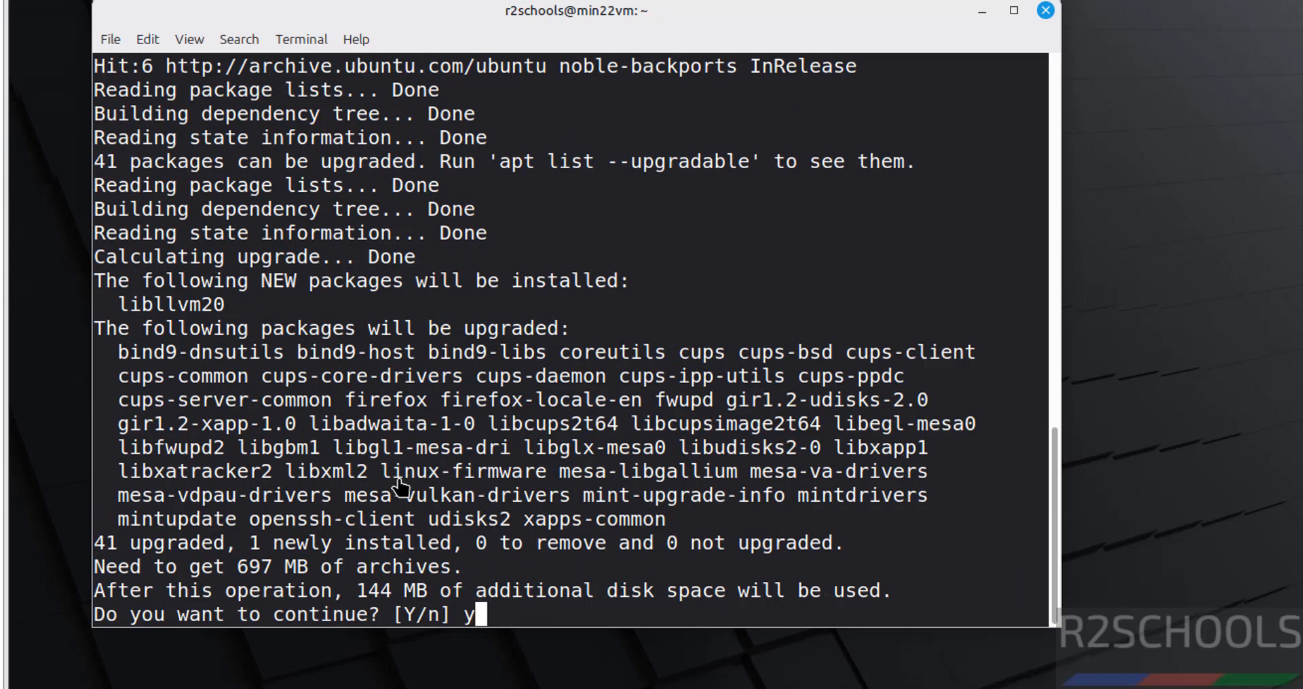
key(Return)
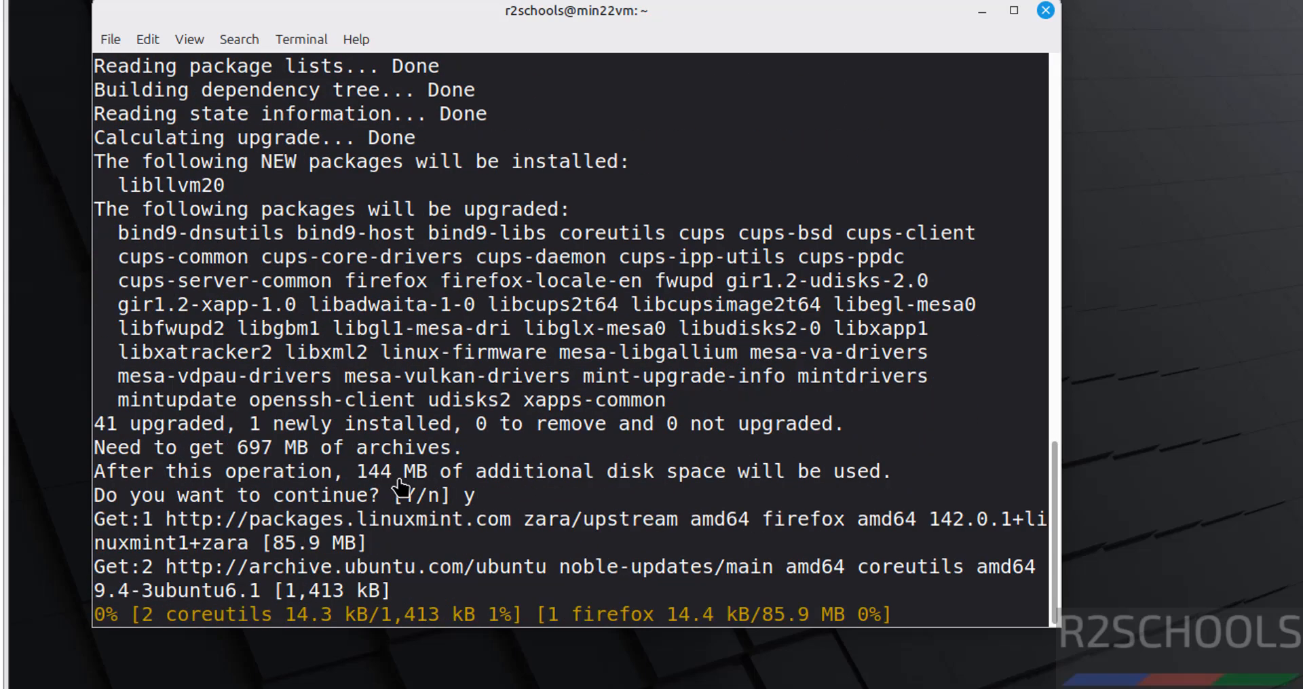